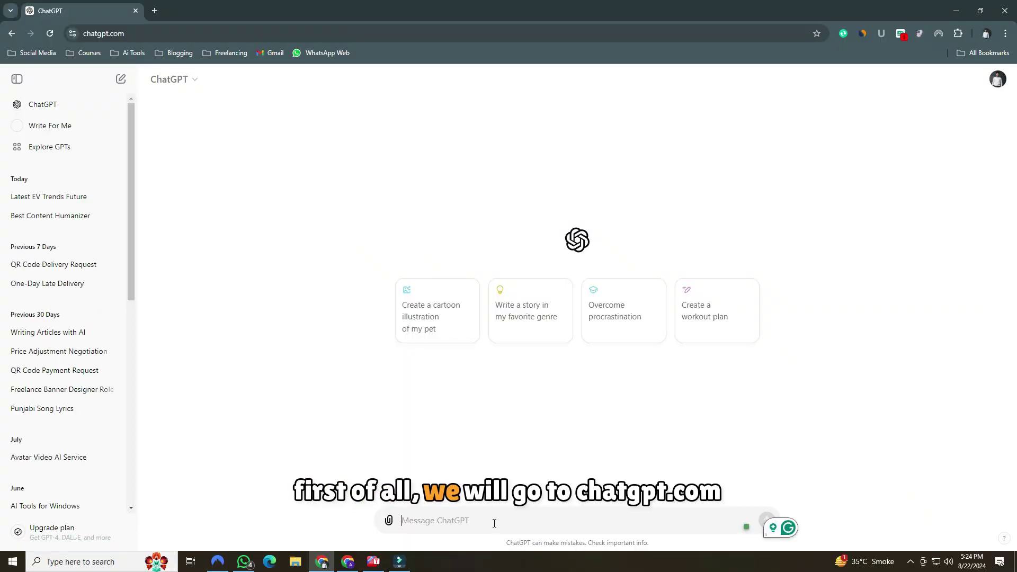
pyautogui.write('wri')
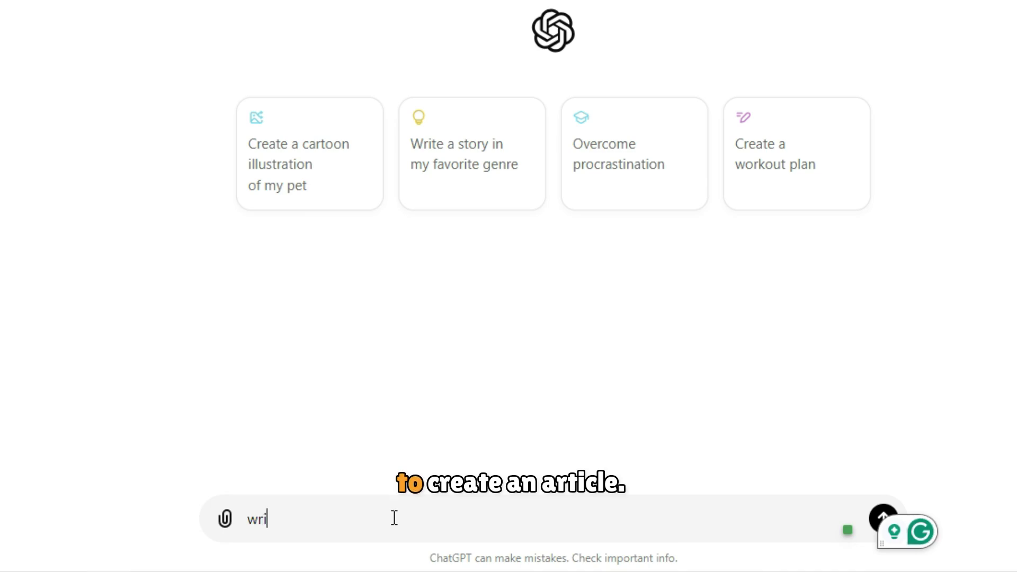
pyautogui.write('te an article about')
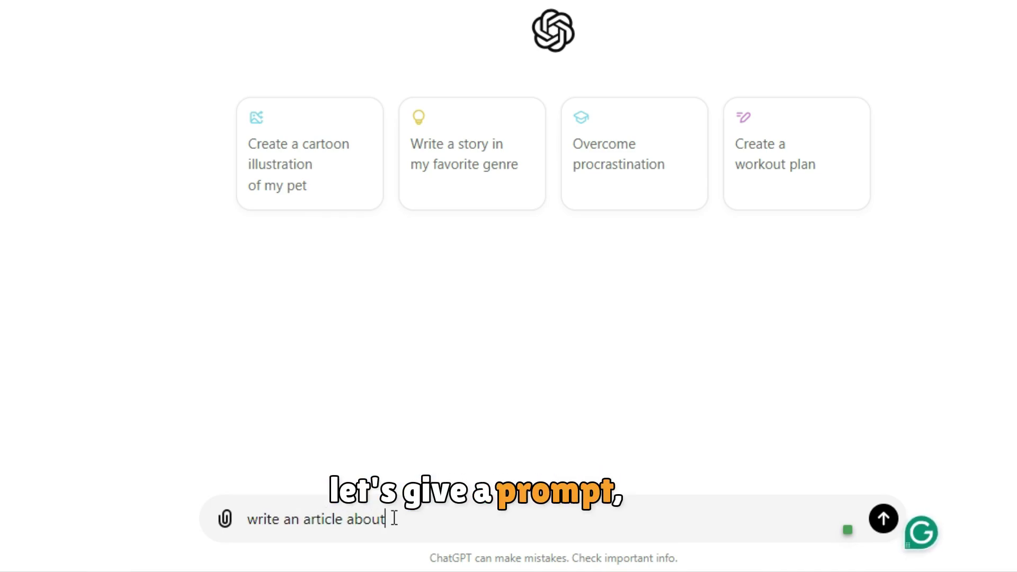
pyautogui.write(' "EV Future Technologies" in')
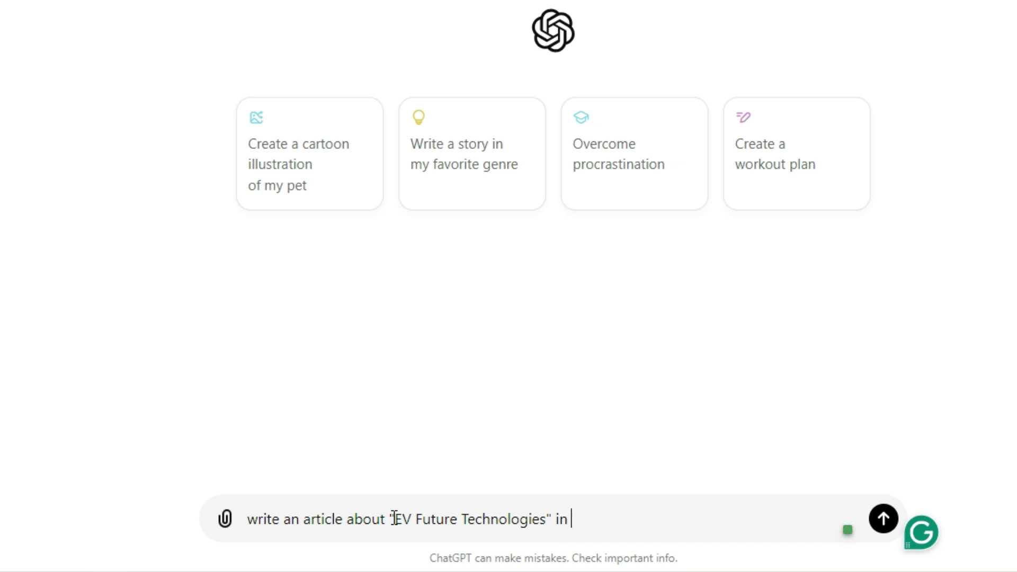
pyautogui.write('ds')
# Generate a 500-word article on EV future technologies in ChatGPT and copy the response.
pyautogui.press('Return')
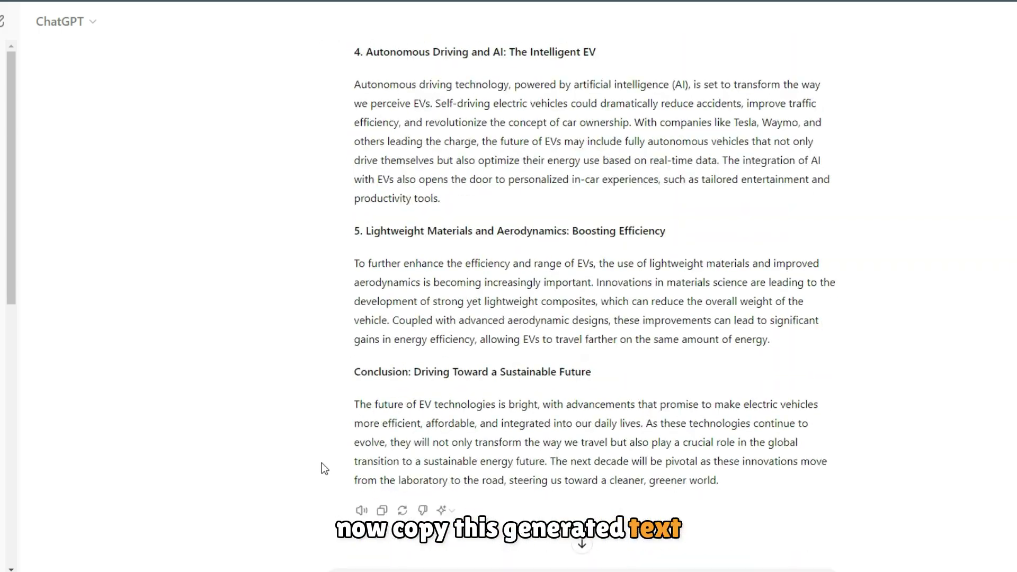
pyautogui.click(383, 511)
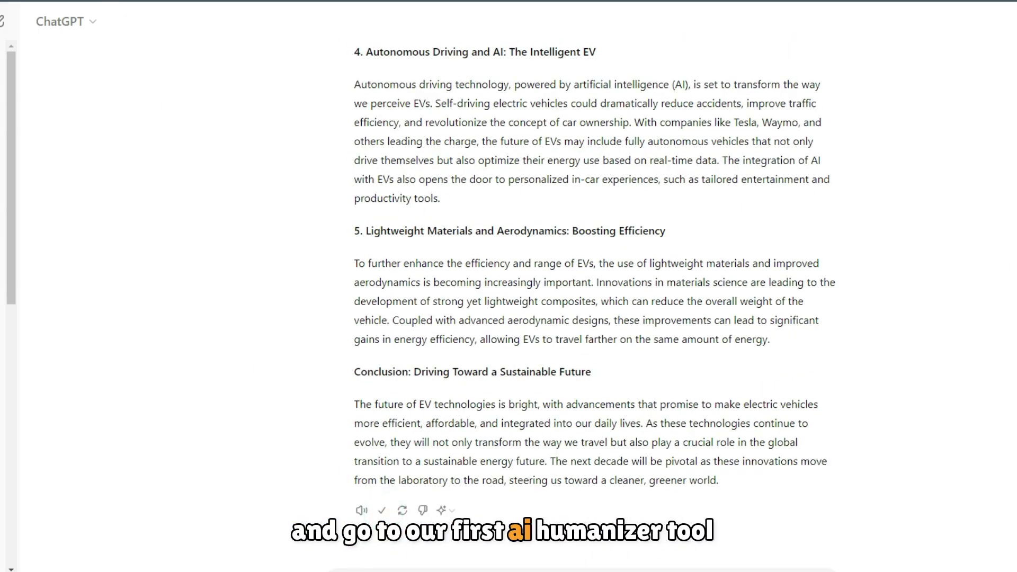
pyautogui.write('undetect')
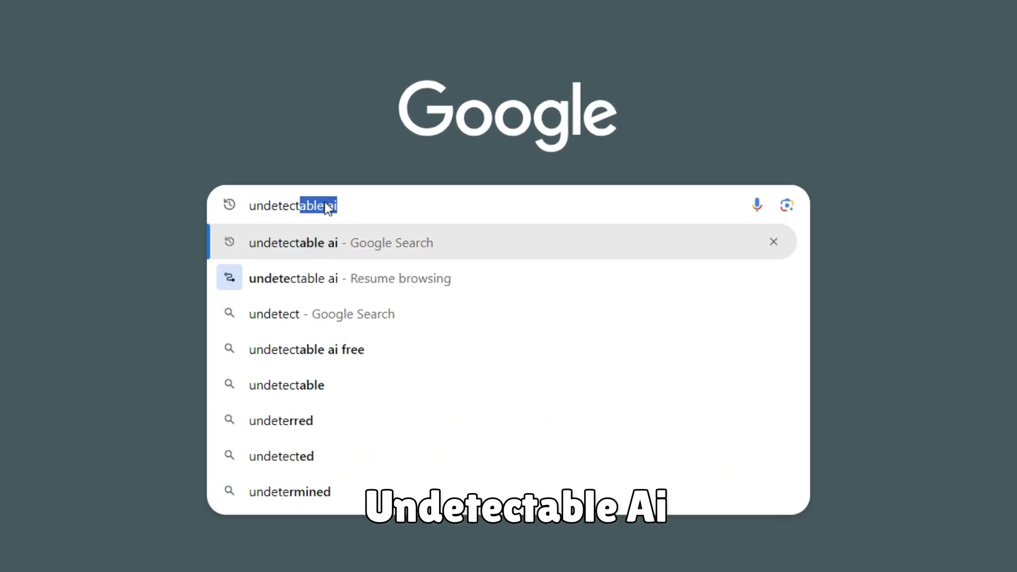
pyautogui.write('able.ai')
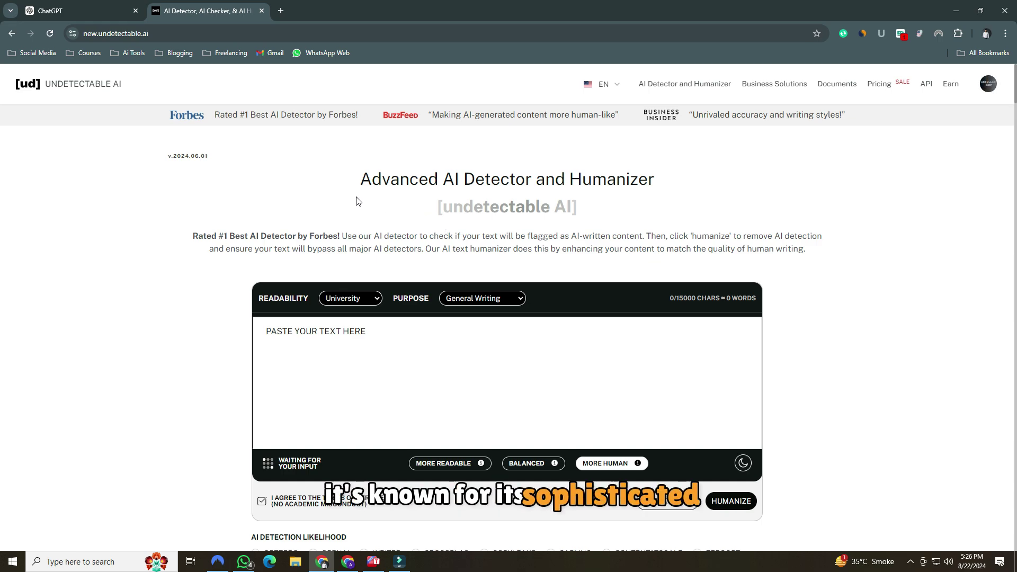
pyautogui.scroll(-2, 342, 209)
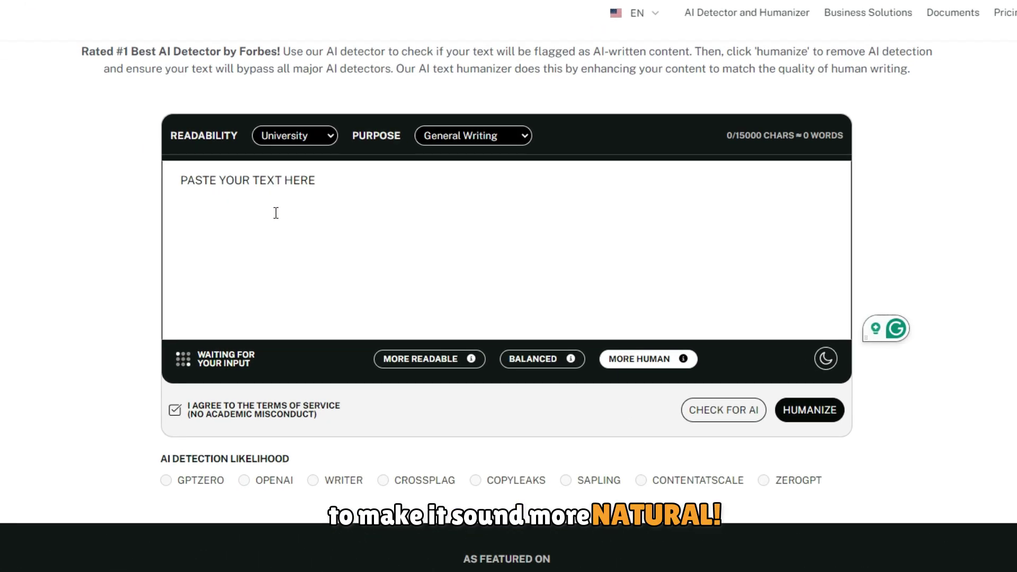
# Paste the EV article into Undetectable AI and check it, which flags it as AI-written.
pyautogui.hotkey('ctrl', 'v')
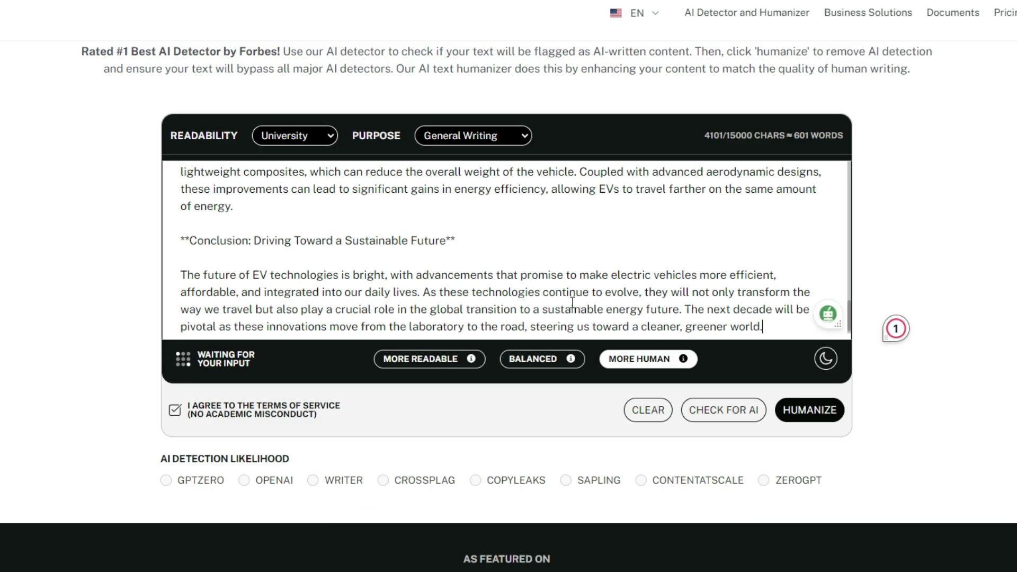
pyautogui.scroll(5, 572, 303)
pyautogui.scroll(-5, 541, 279)
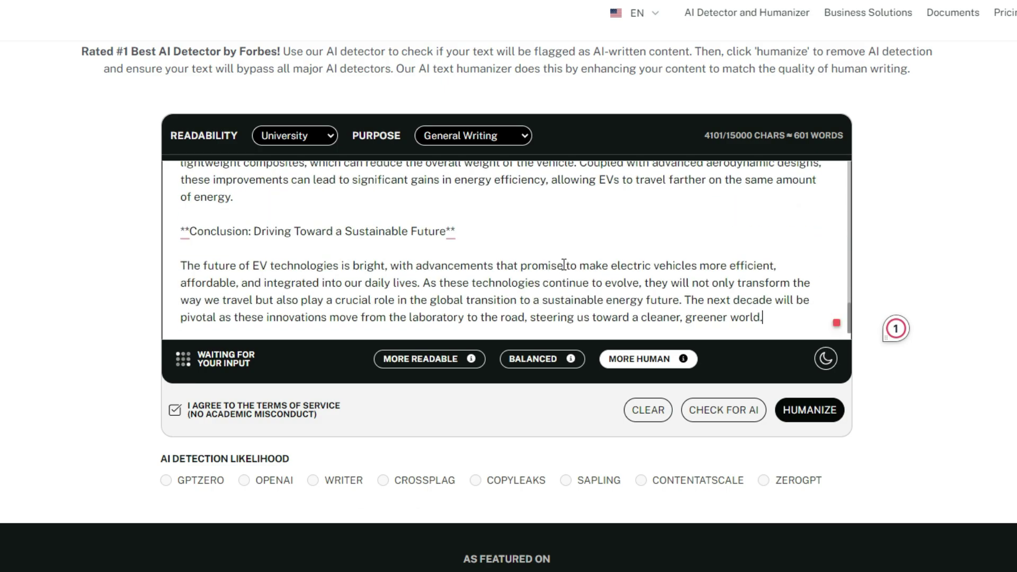
pyautogui.click(726, 412)
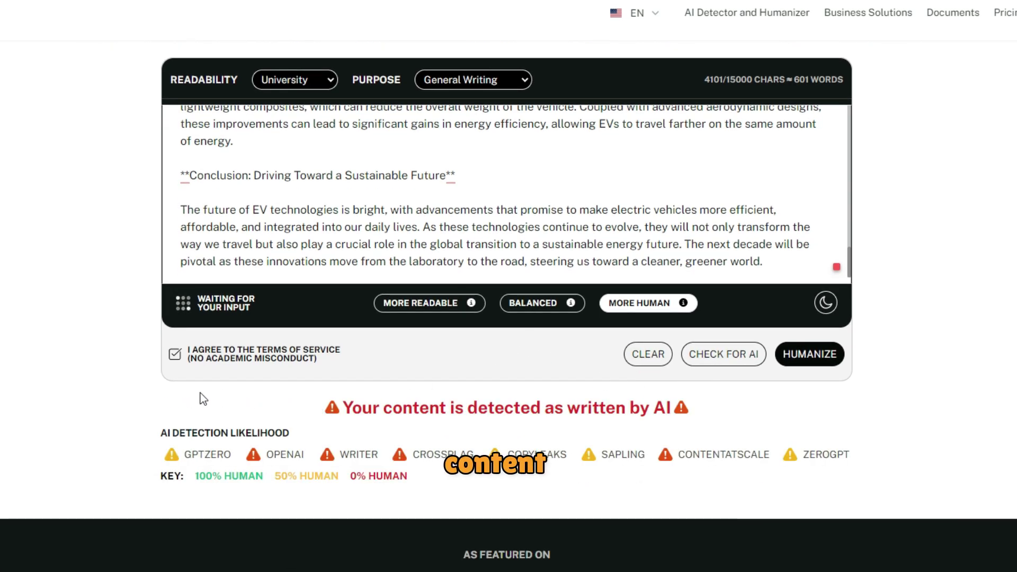
pyautogui.moveTo(530, 403); pyautogui.dragTo(721, 408)
# Humanize the EV article so every detector passes, and copy the rewritten output.
pyautogui.click(716, 402)
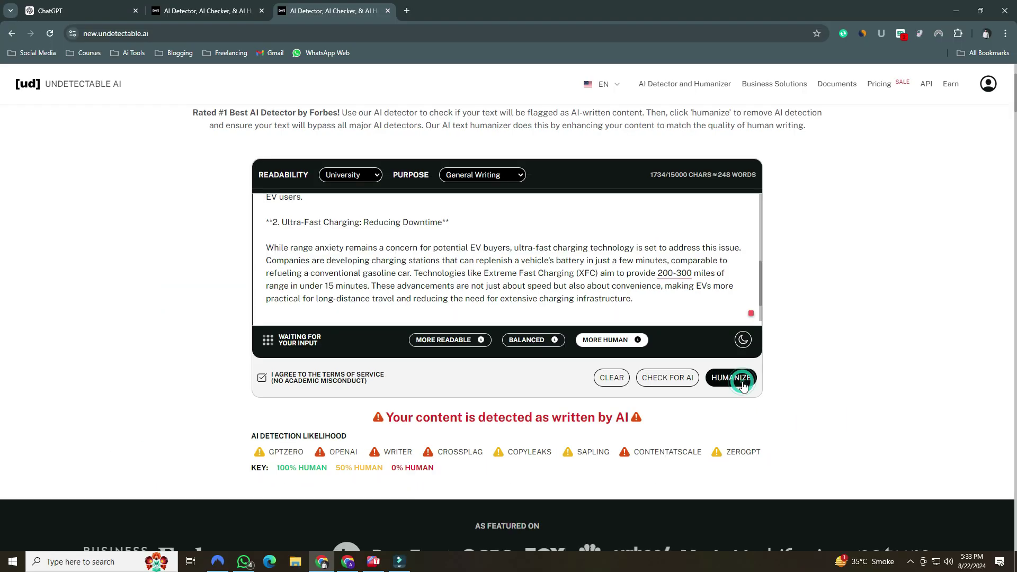
pyautogui.click(743, 386)
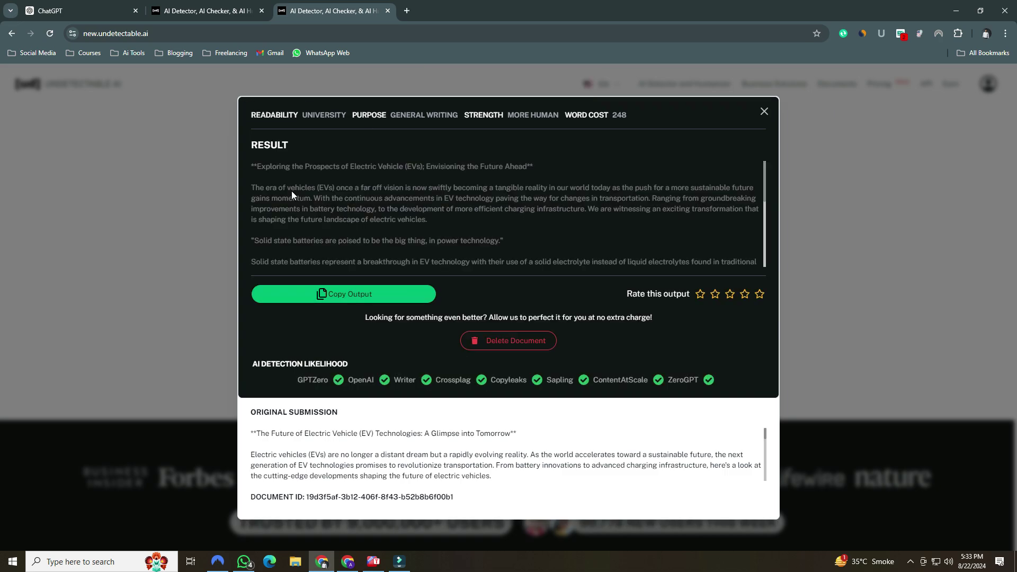
pyautogui.scroll(-10, 326, 197)
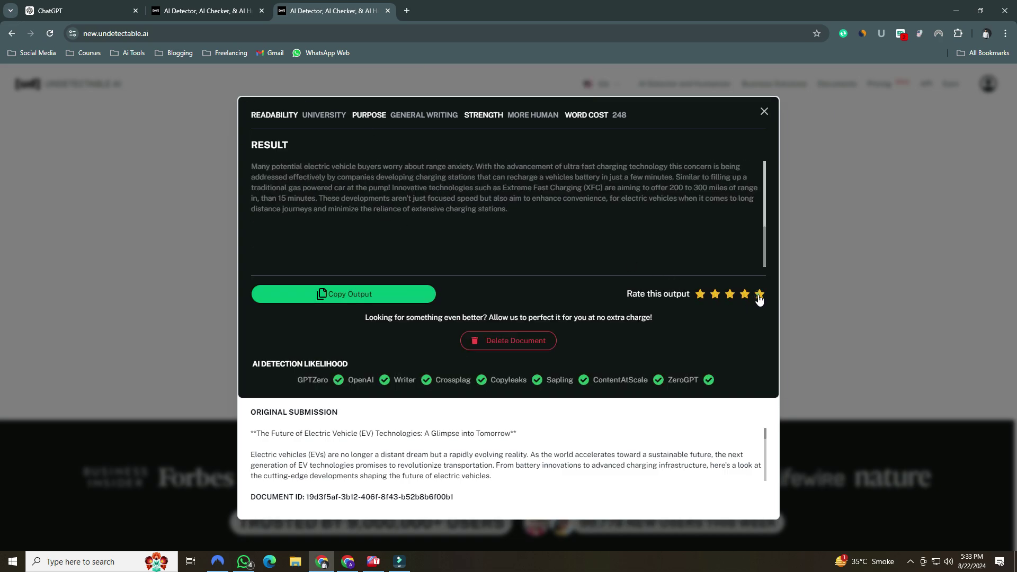
pyautogui.click(355, 299)
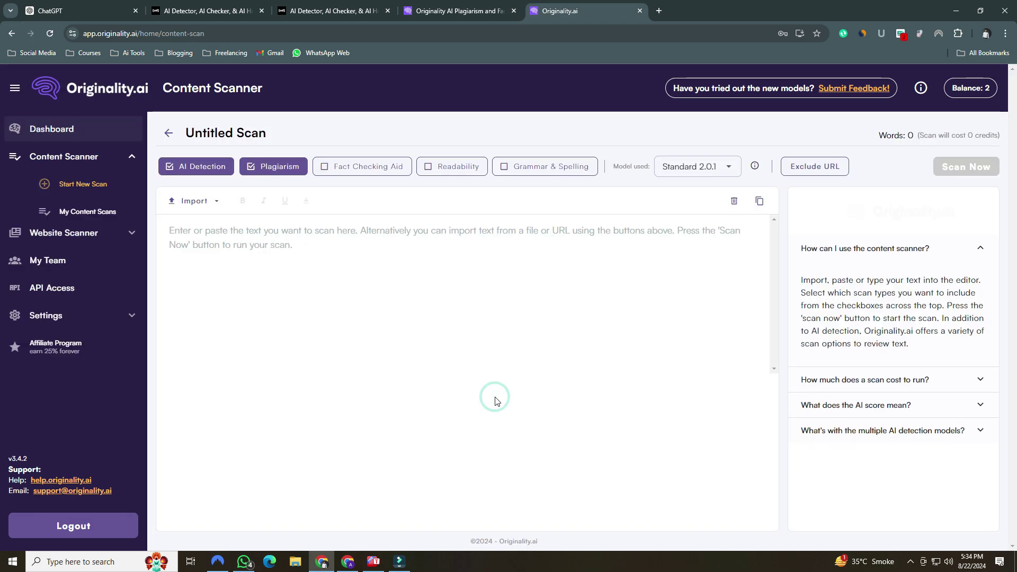
# Scan the pasted humanized article in Originality.ai: Likely Original, 0% confidence.
pyautogui.hotkey('ctrl', 'v')
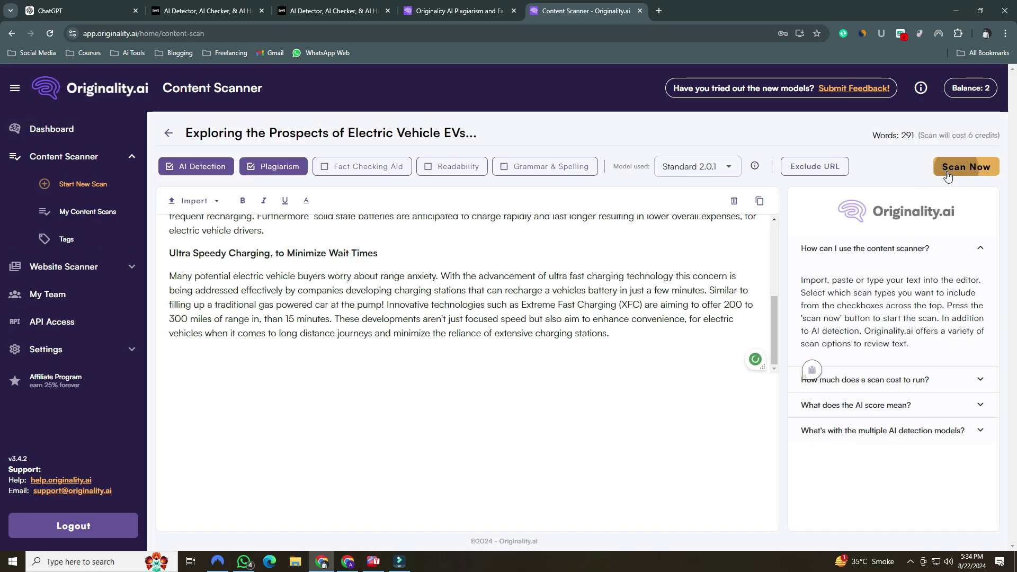
pyautogui.click(947, 177)
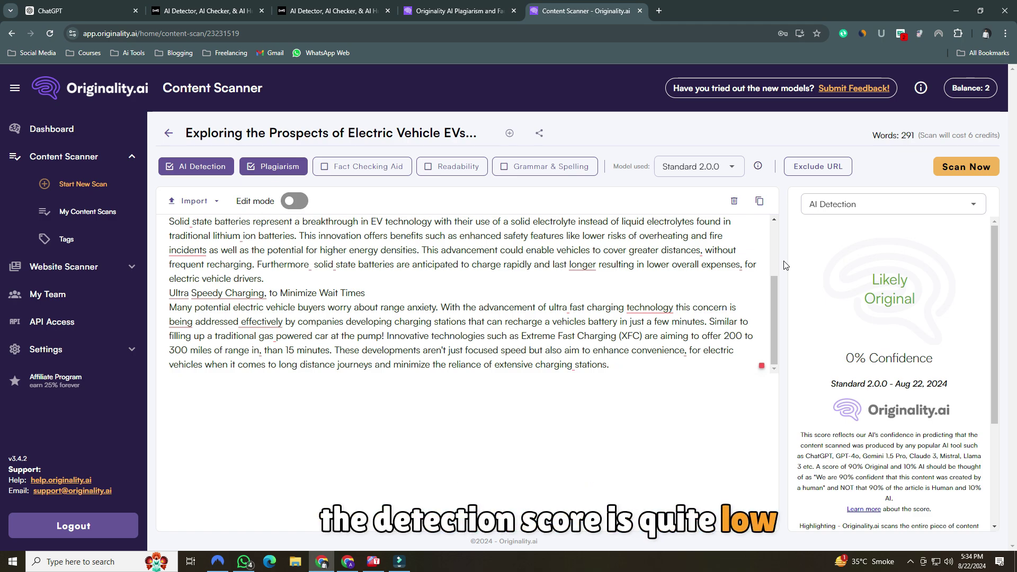
pyautogui.scroll(-2, 834, 338)
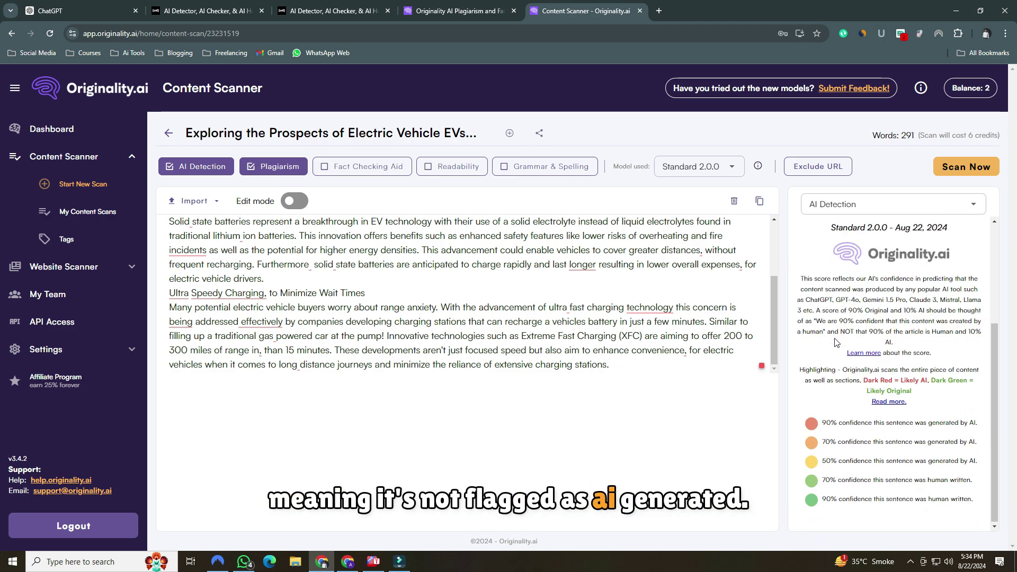
pyautogui.scroll(2, 833, 344)
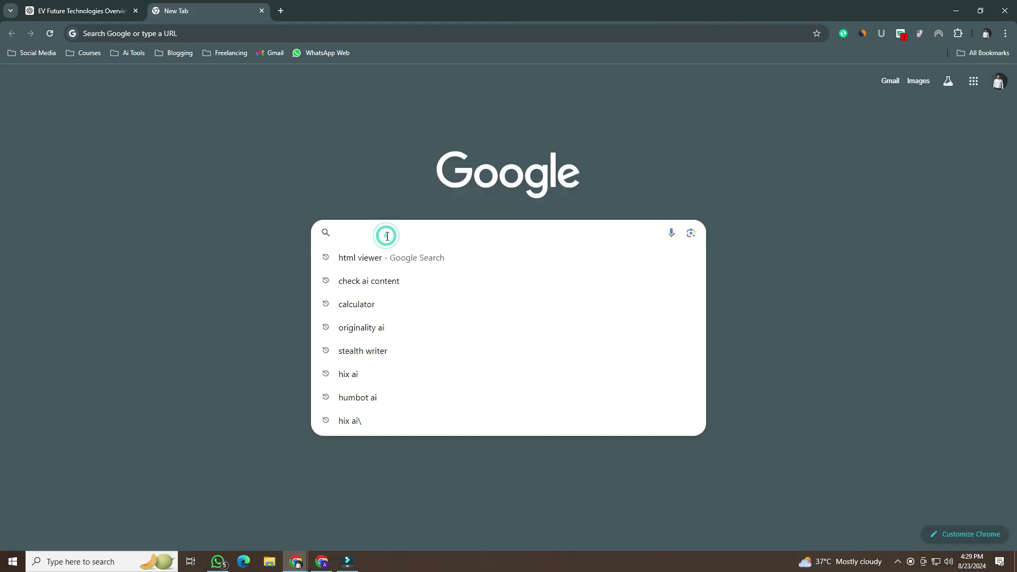
pyautogui.write('hix ai bypas')
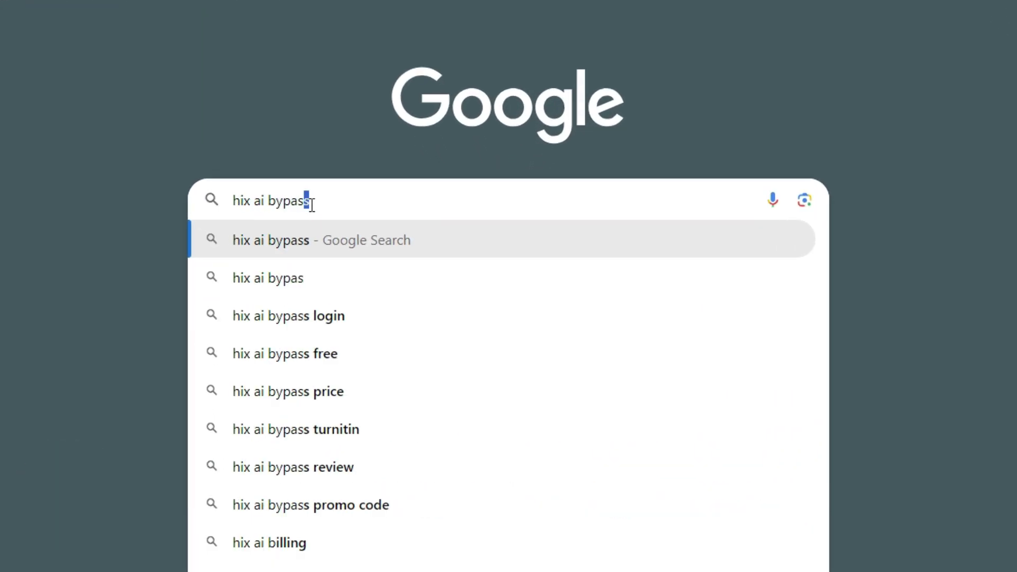
pyautogui.write('s')
# Search Google for 'hix ai bypass' and open the HIX Bypass site.
pyautogui.press('Return')
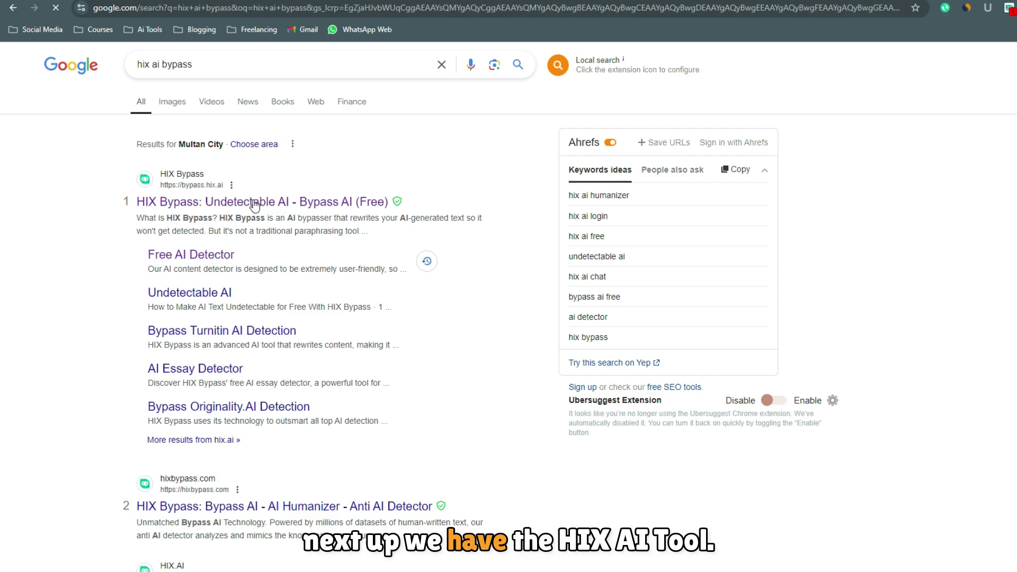
pyautogui.click(250, 204)
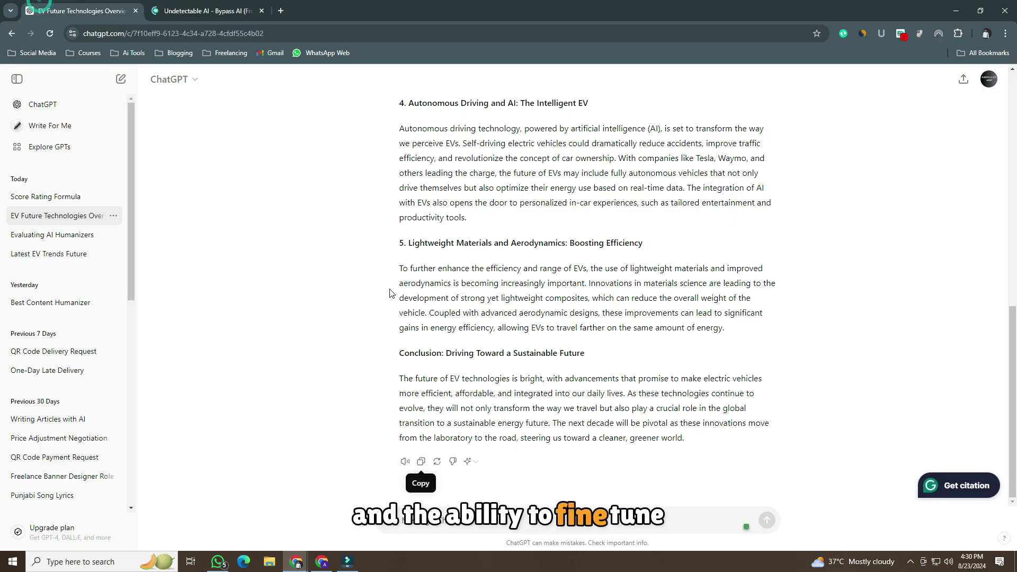
# Copy the ChatGPT EV article again and paste it into HIX Bypass.
pyautogui.click(422, 462)
pyautogui.click(181, 12)
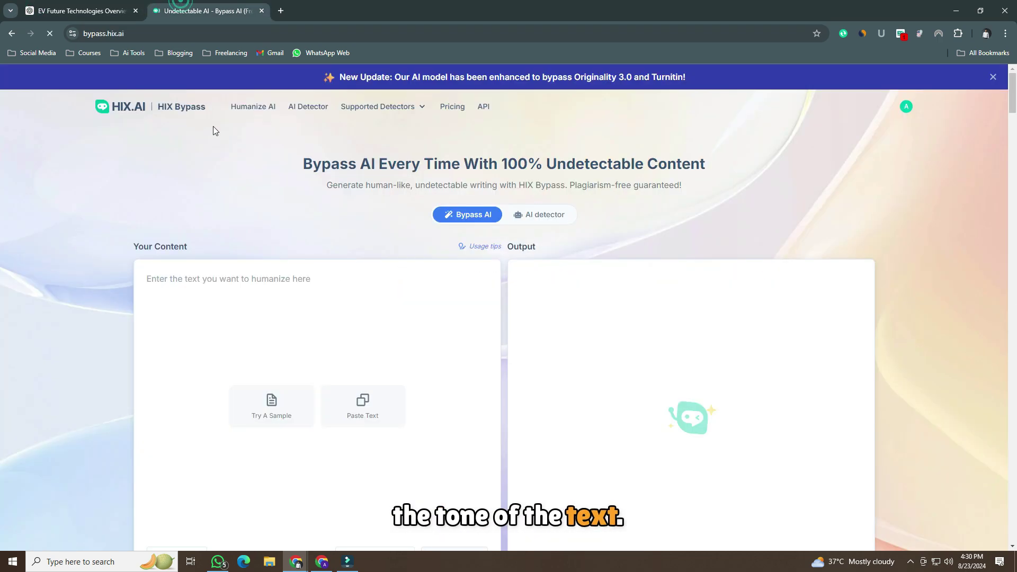
pyautogui.hotkey('ctrl', 'v')
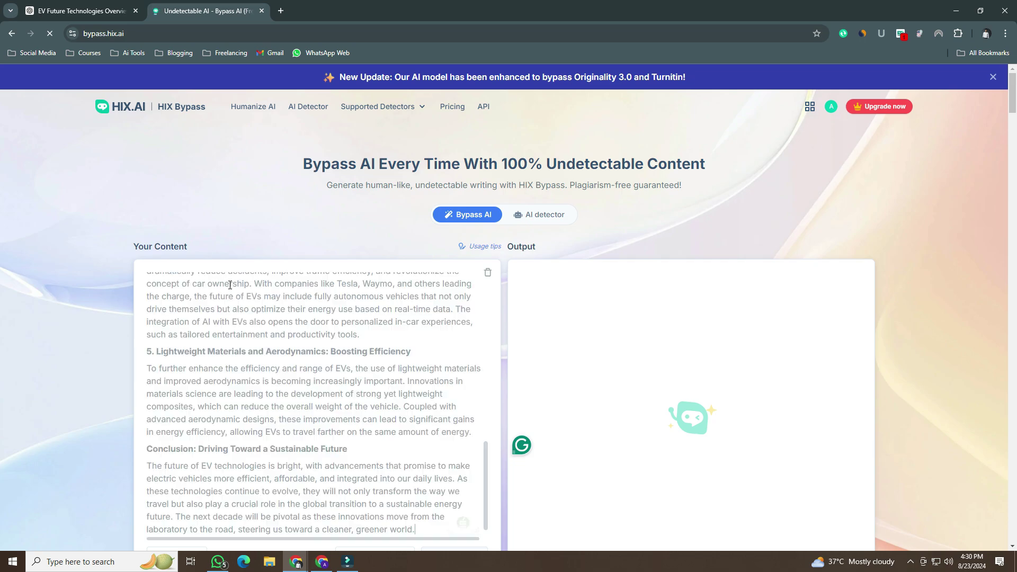
pyautogui.scroll(-2, 139, 300)
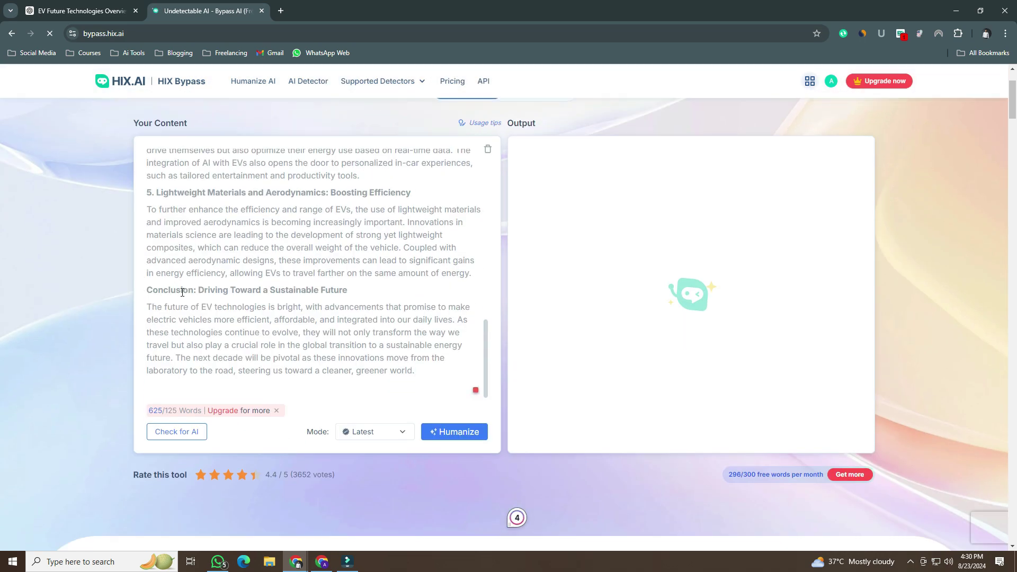
# Humanize it in Latest mode into a 144-word human-rated output and copy it.
pyautogui.click(399, 438)
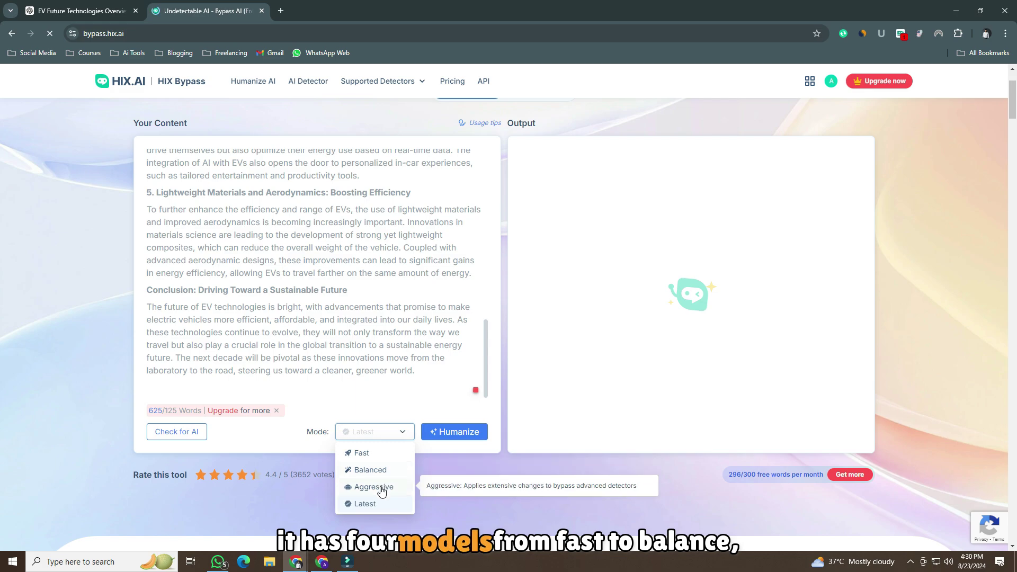
pyautogui.click(401, 440)
pyautogui.click(438, 433)
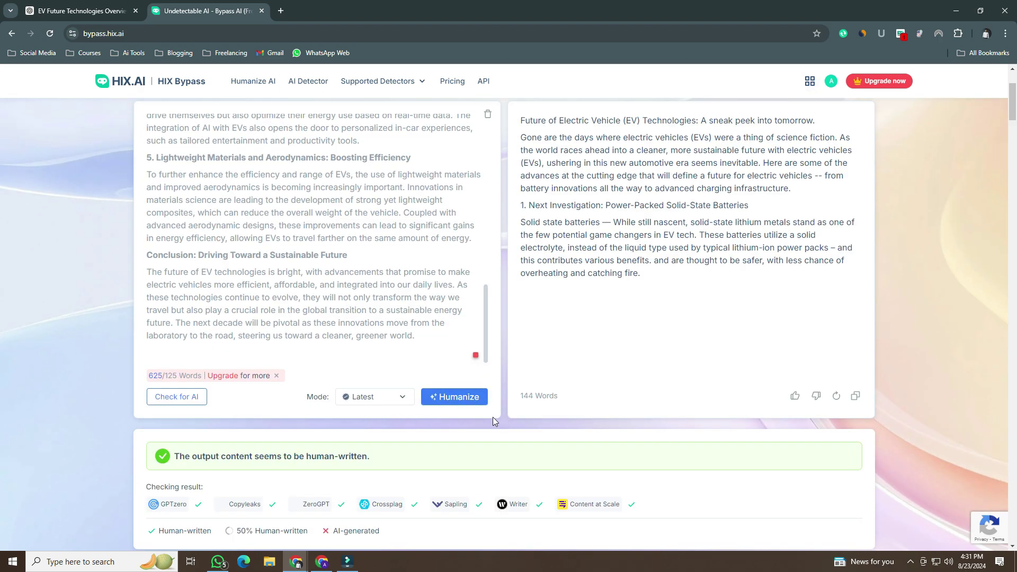
pyautogui.scroll(-2, 497, 418)
pyautogui.scroll(2, 496, 418)
pyautogui.click(851, 397)
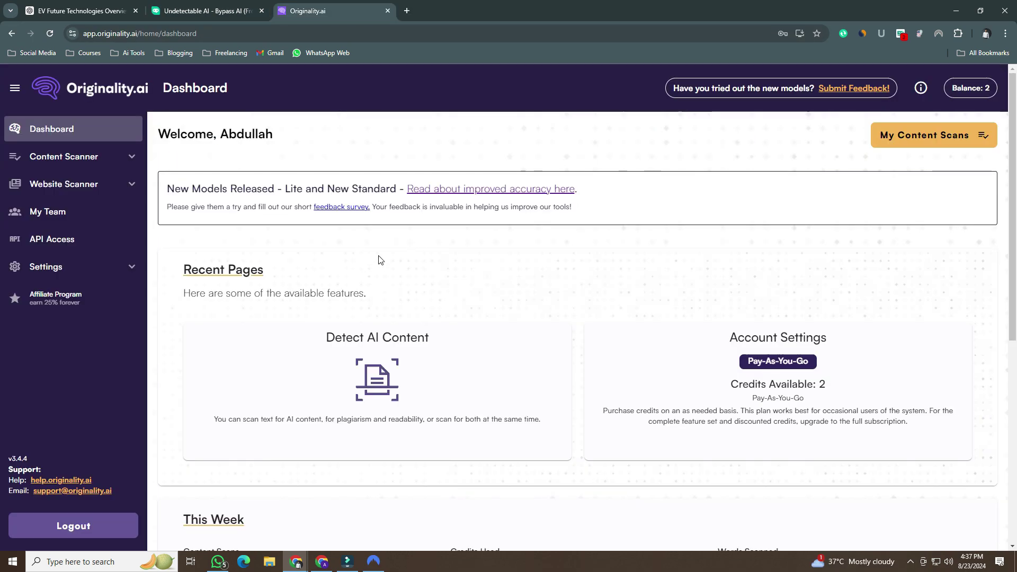
# Scan the HIX output in a new Originality.ai scan, rated Likely Original at 0% confidence.
pyautogui.click(409, 366)
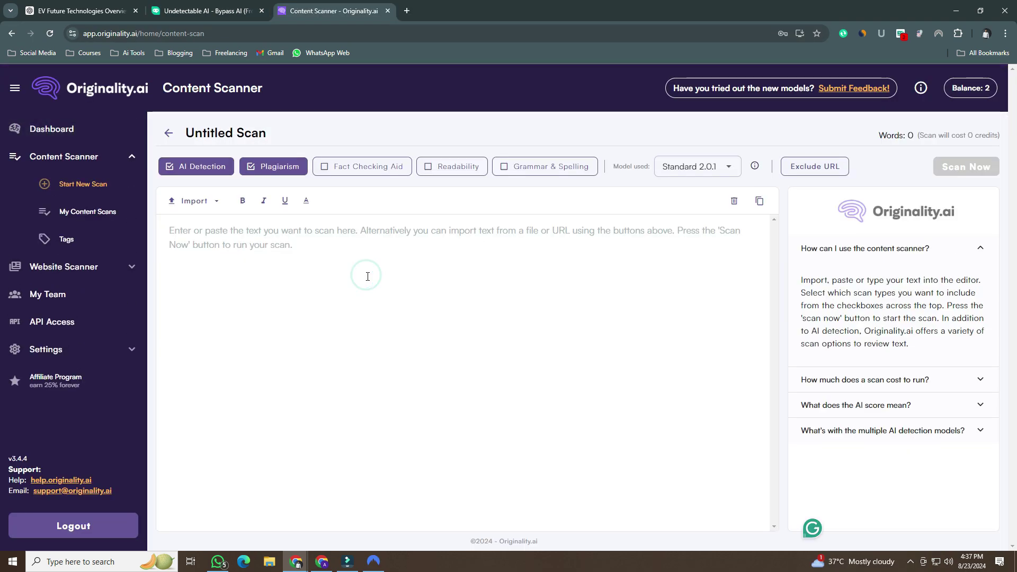
pyautogui.hotkey('ctrl', 'v')
pyautogui.click(964, 168)
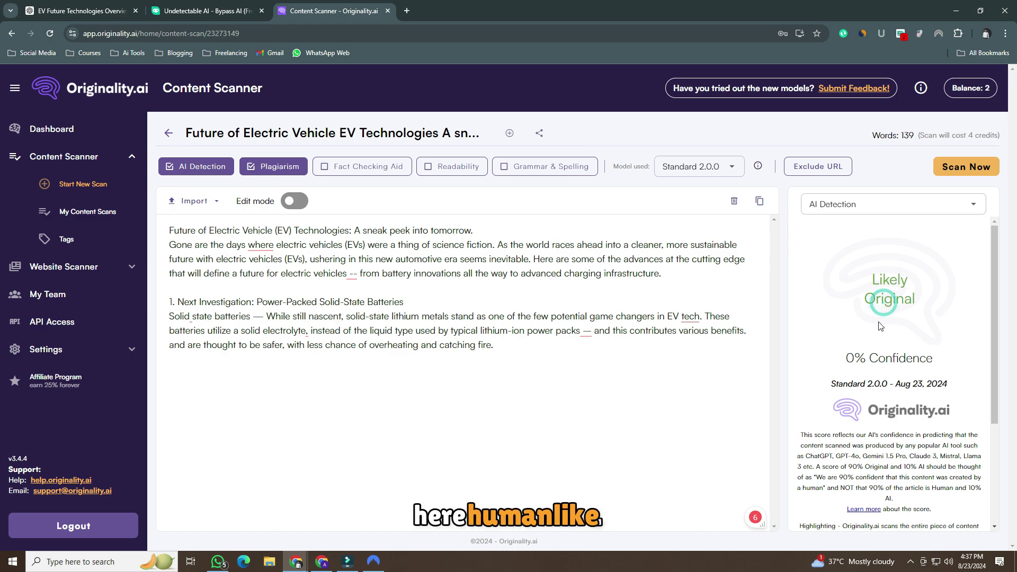
pyautogui.click(931, 362)
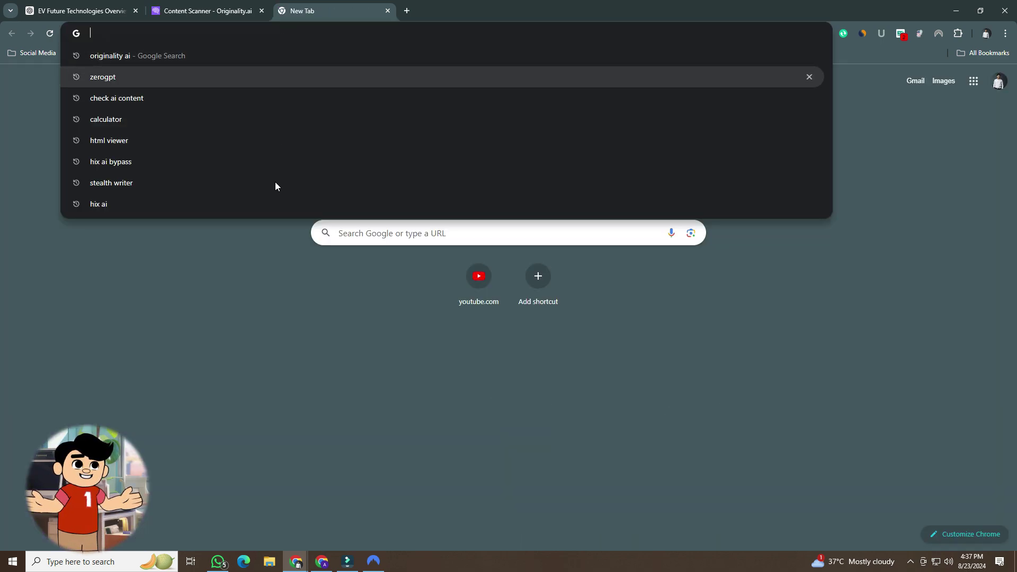
pyautogui.click(234, 268)
# Search Google for WriteHuman and open the WriteHuman website.
pyautogui.click(433, 228)
pyautogui.write('w')
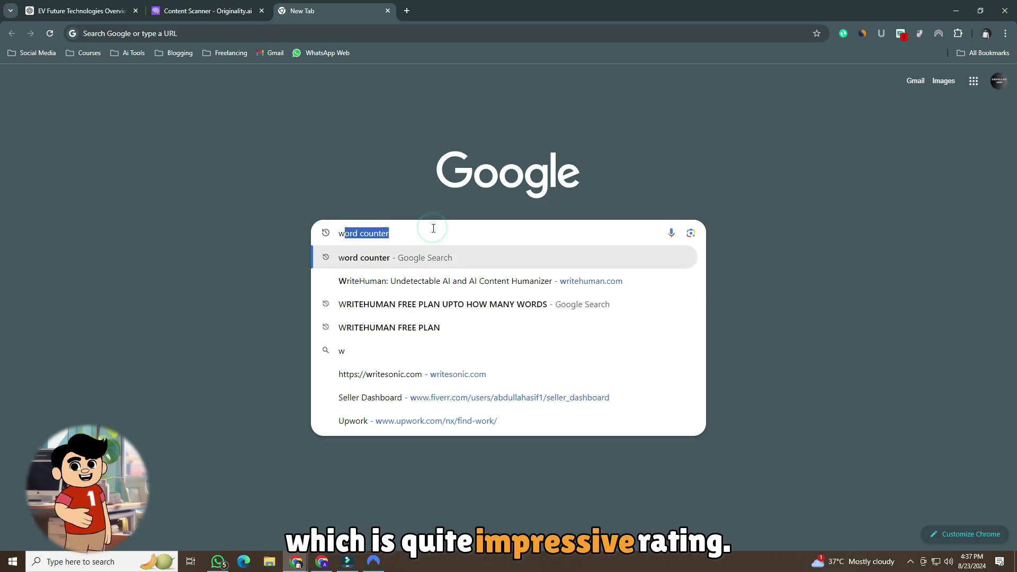
pyautogui.write('ritehuman ai')
pyautogui.press('Return')
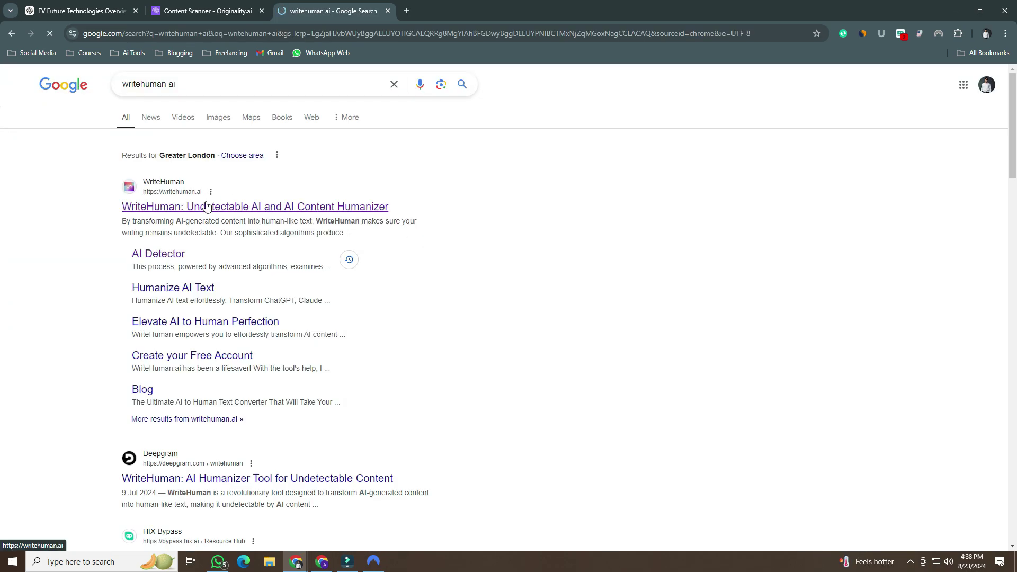
pyautogui.click(206, 207)
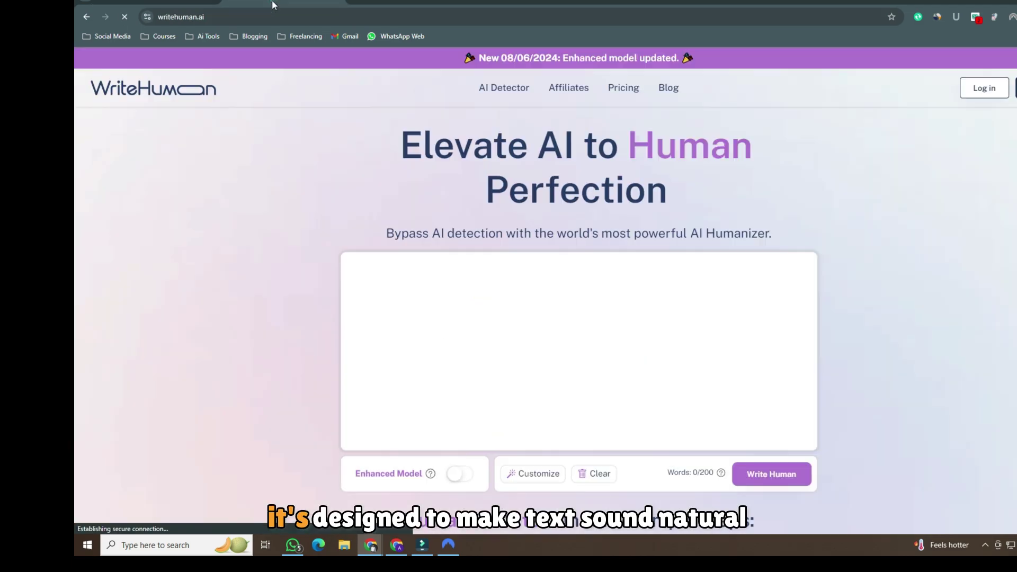
# Humanize the pasted EV article to a 99.74% Human Score and copy the output.
pyautogui.click(434, 345)
pyautogui.hotkey('ctrl', 'v')
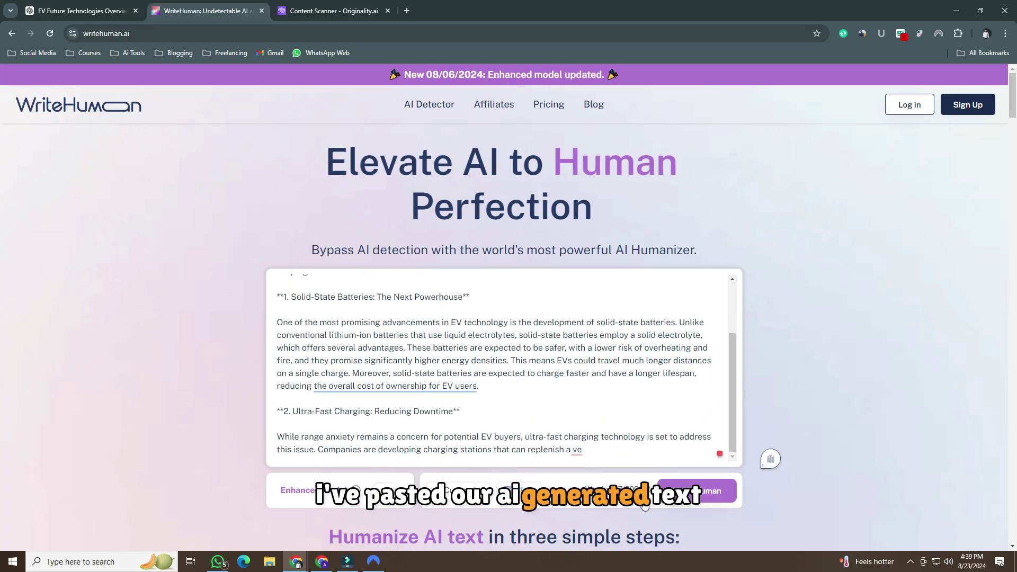
pyautogui.click(664, 497)
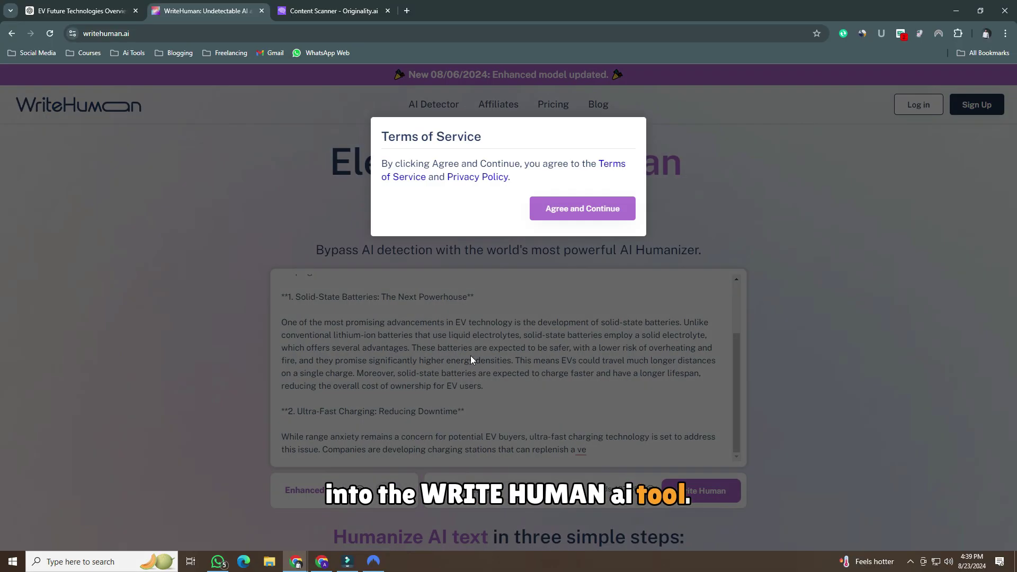
pyautogui.click(545, 209)
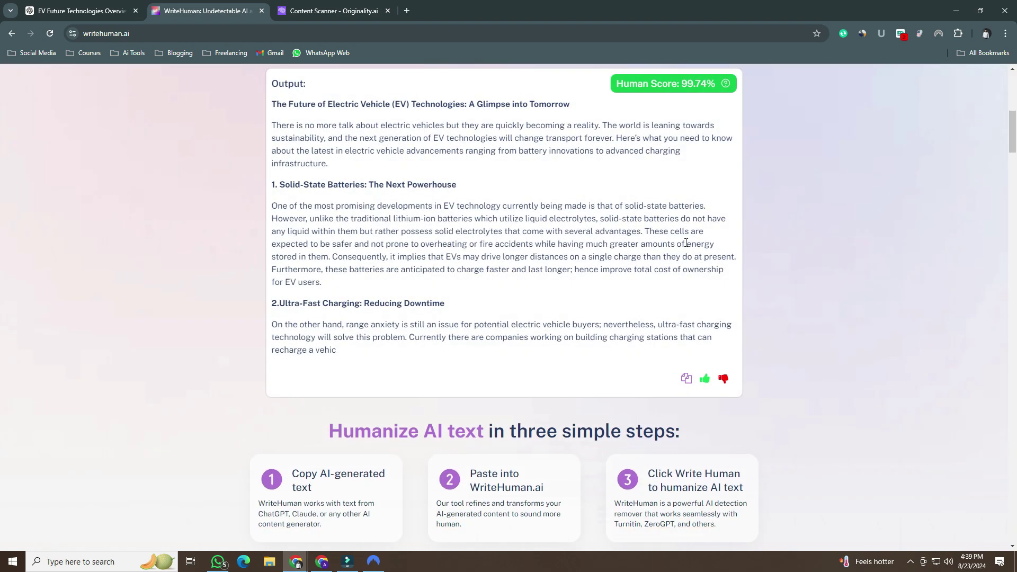
pyautogui.scroll(2, 773, 248)
pyautogui.click(628, 210)
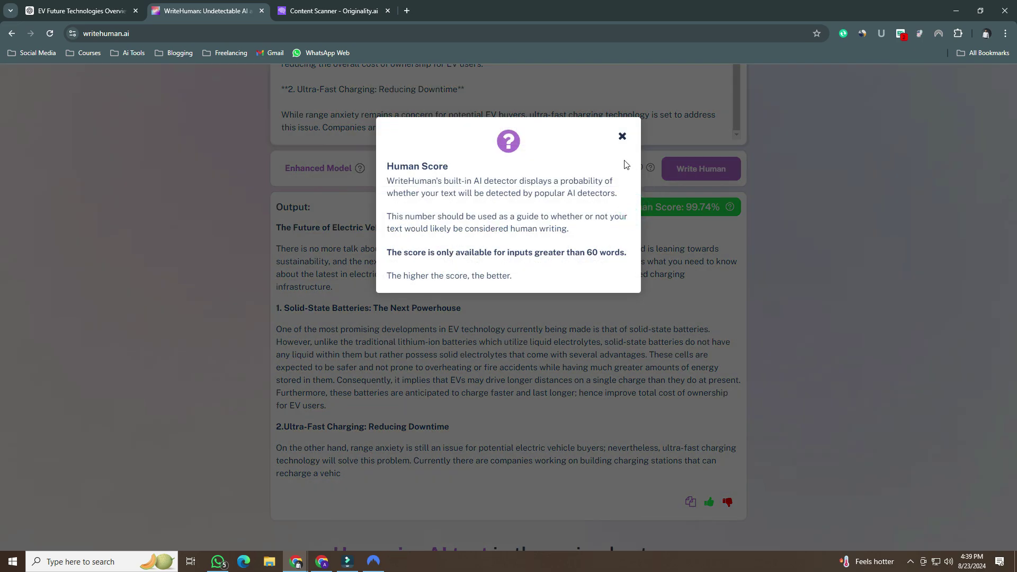
pyautogui.click(666, 211)
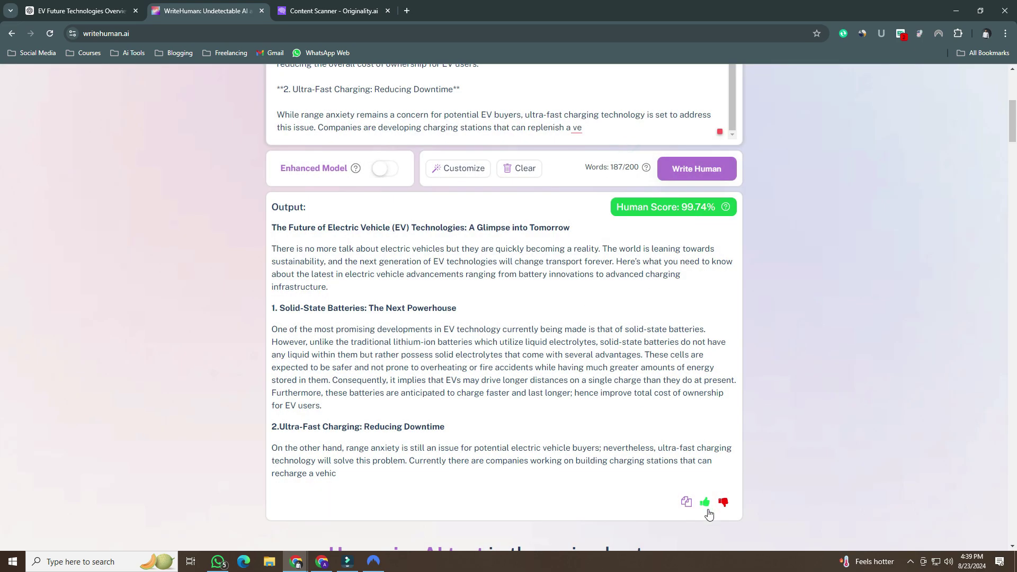
pyautogui.click(686, 502)
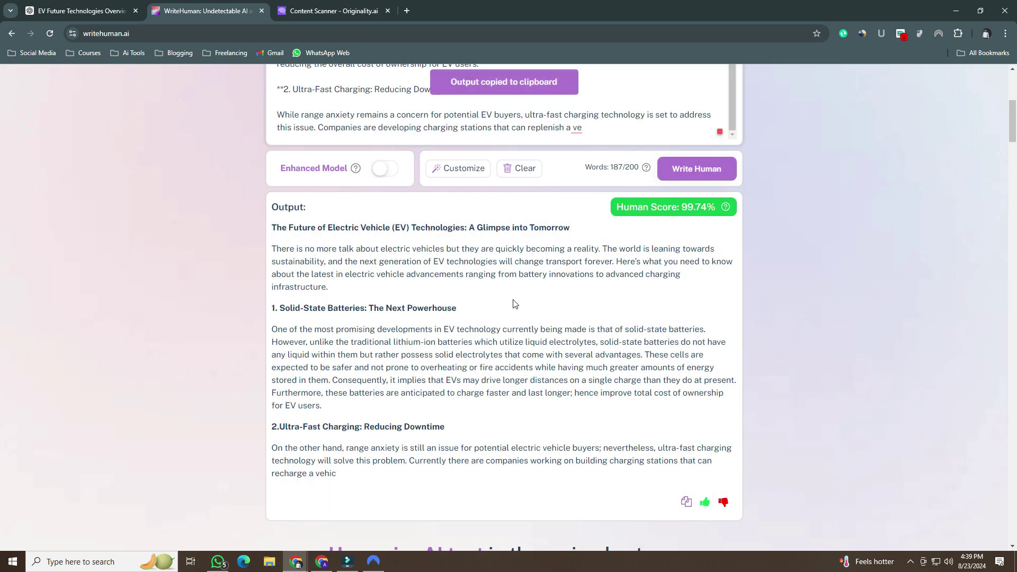
pyautogui.scroll(5, 514, 304)
pyautogui.click(328, 11)
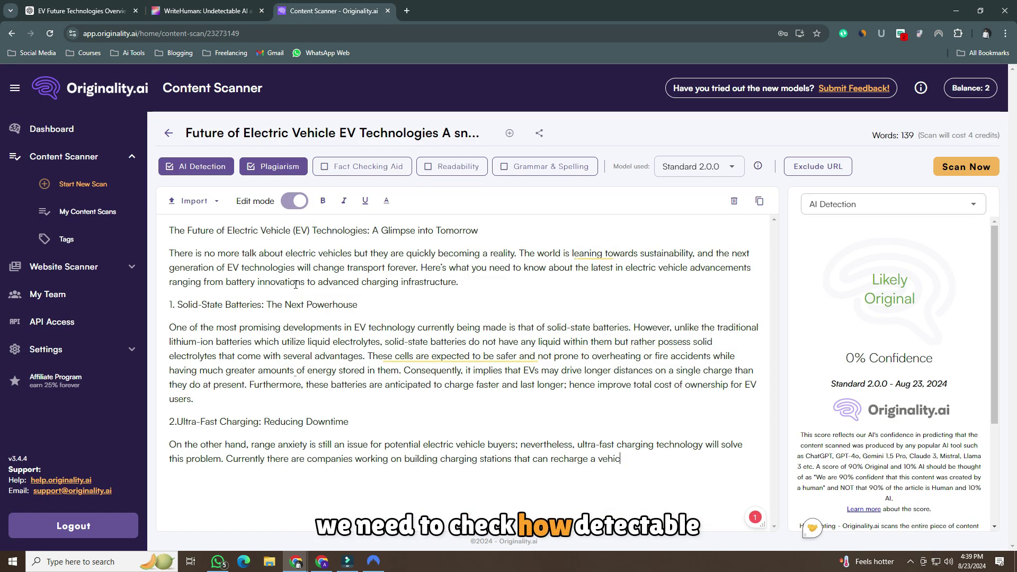
# Scan the WriteHuman output in Originality.ai and view WriteHuman's 2% AI rating.
pyautogui.click(973, 169)
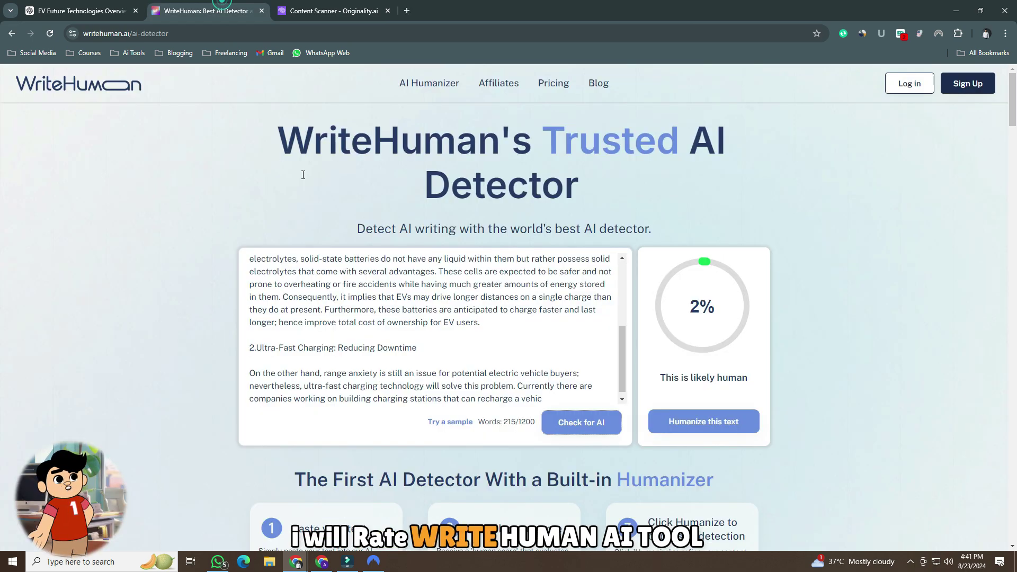
pyautogui.click(719, 426)
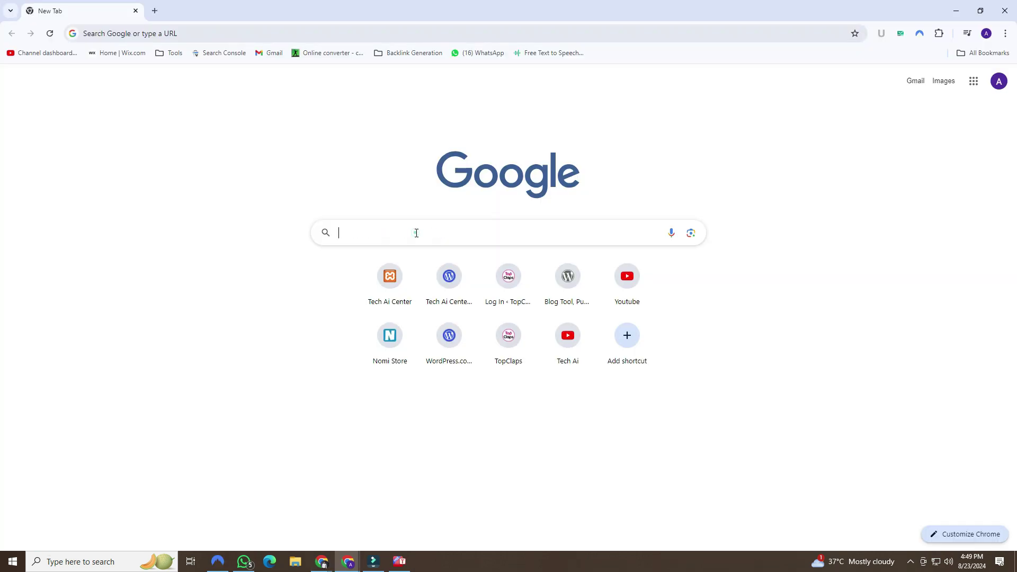
pyautogui.write('stealth writer')
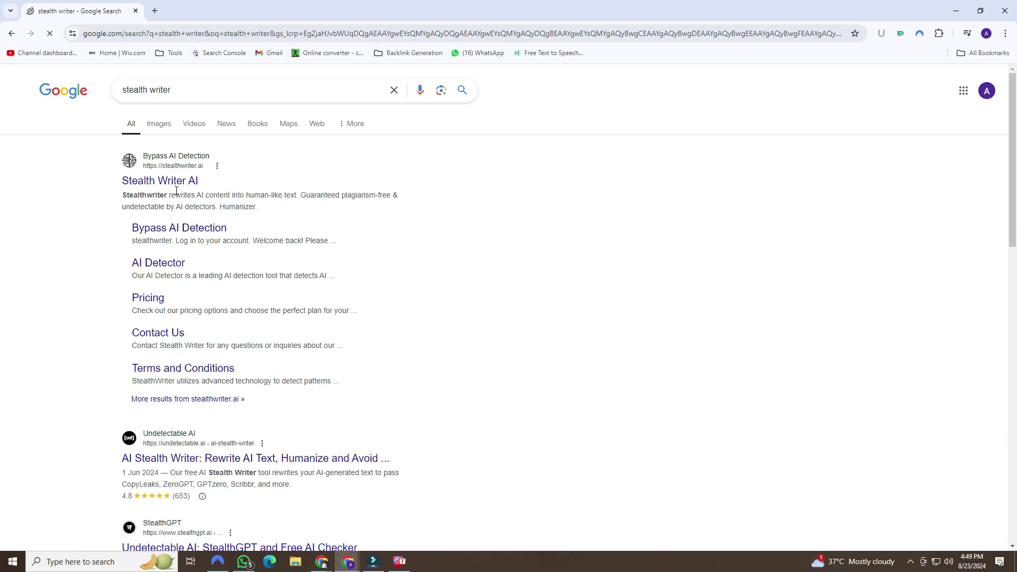
# Open stealthwriter.ai, paste the EV article into its text box, and humanize it.
pyautogui.click(174, 182)
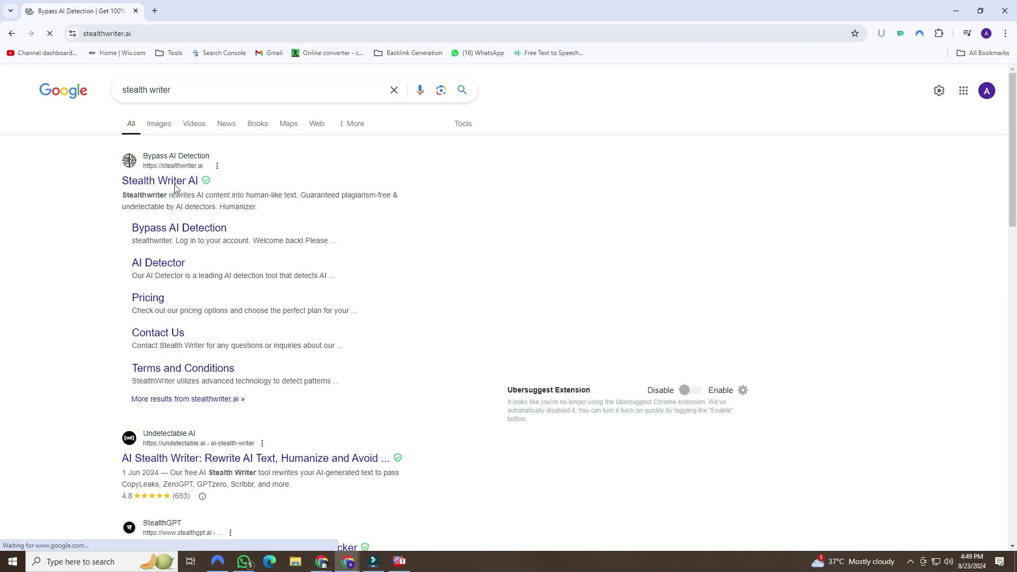
pyautogui.scroll(-2, 199, 239)
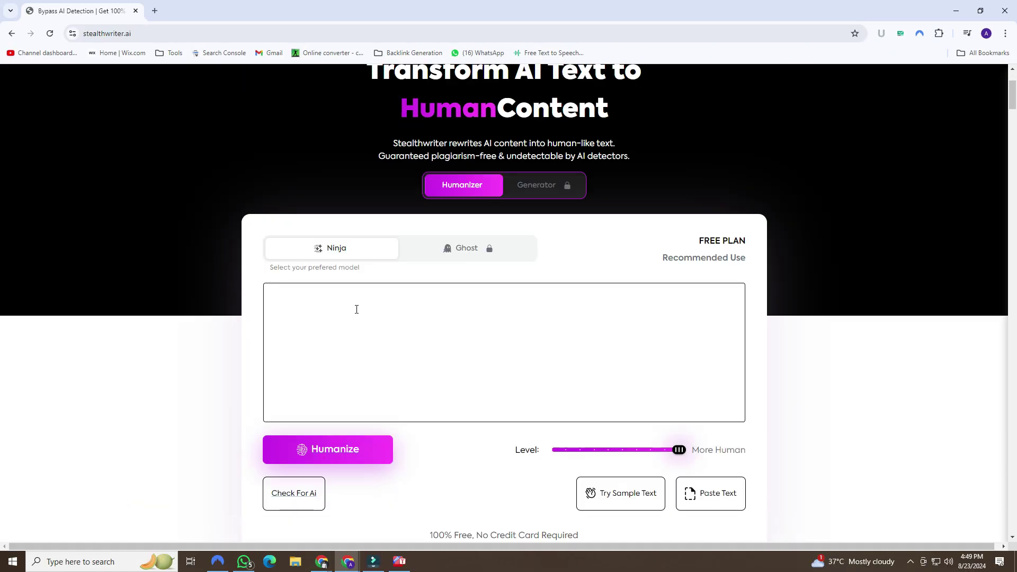
pyautogui.click(355, 309)
pyautogui.click(326, 310)
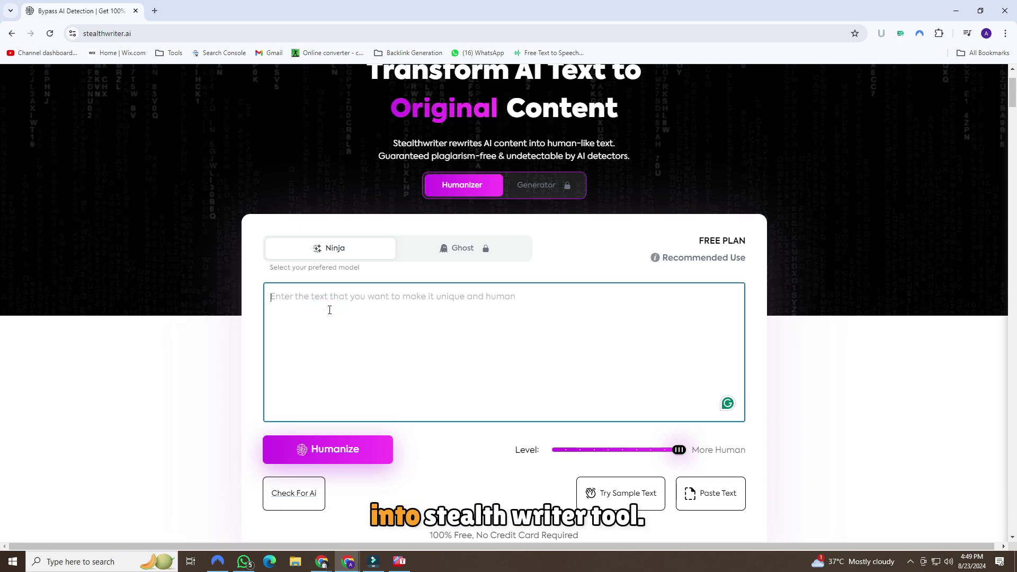
pyautogui.hotkey('ctrl', 'v')
pyautogui.click(293, 456)
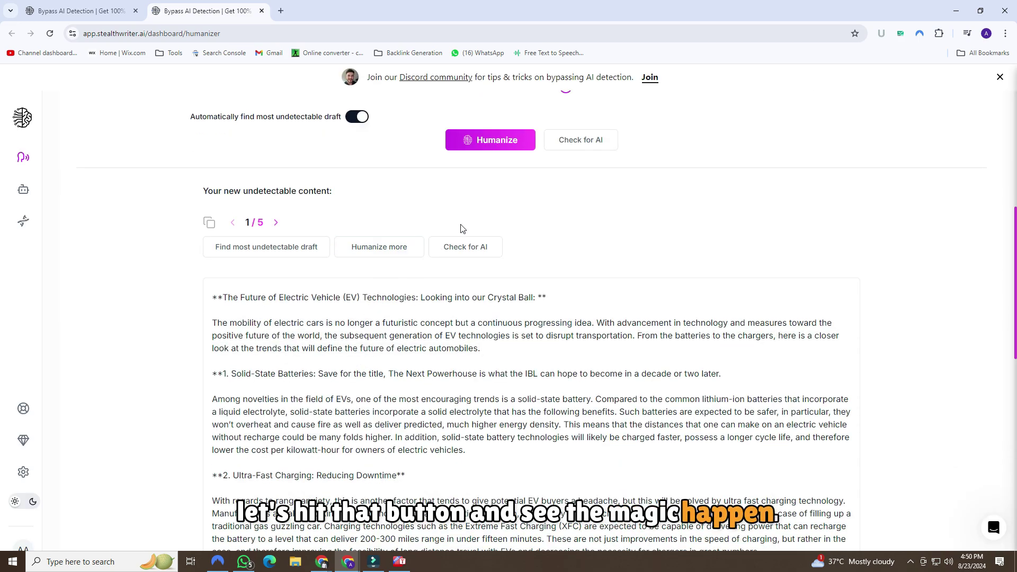
# Check StealthWriter's first draft for AI (14%), browse drafts 2–5, then return to draft 1.
pyautogui.click(454, 249)
pyautogui.scroll(-2, 266, 366)
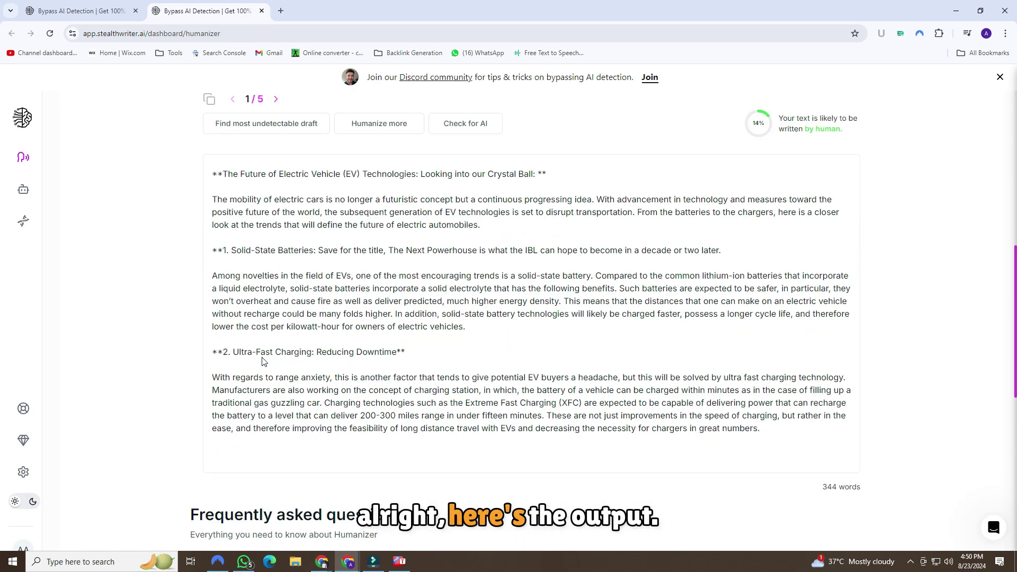
pyautogui.scroll(2, 256, 355)
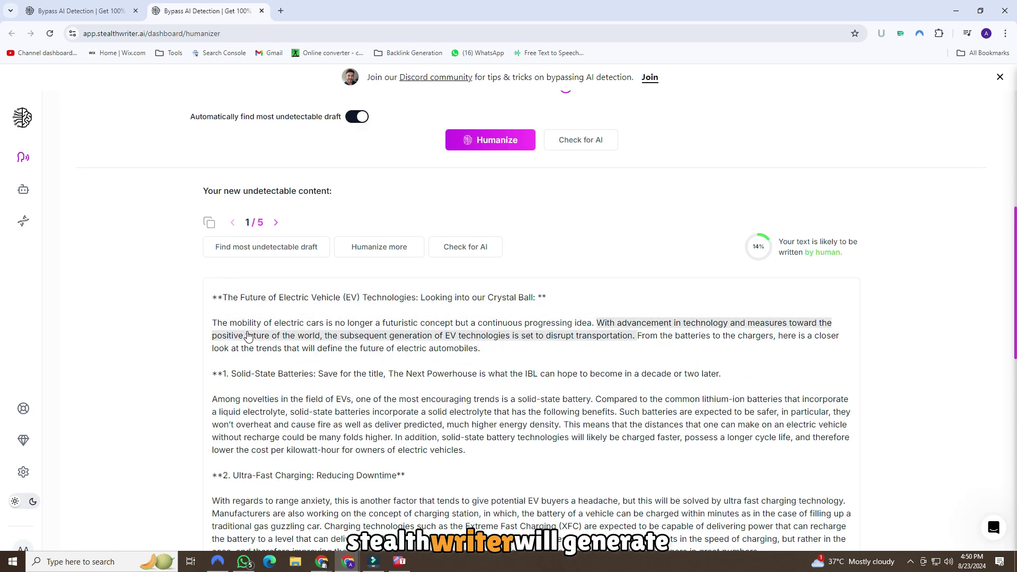
pyautogui.click(275, 223)
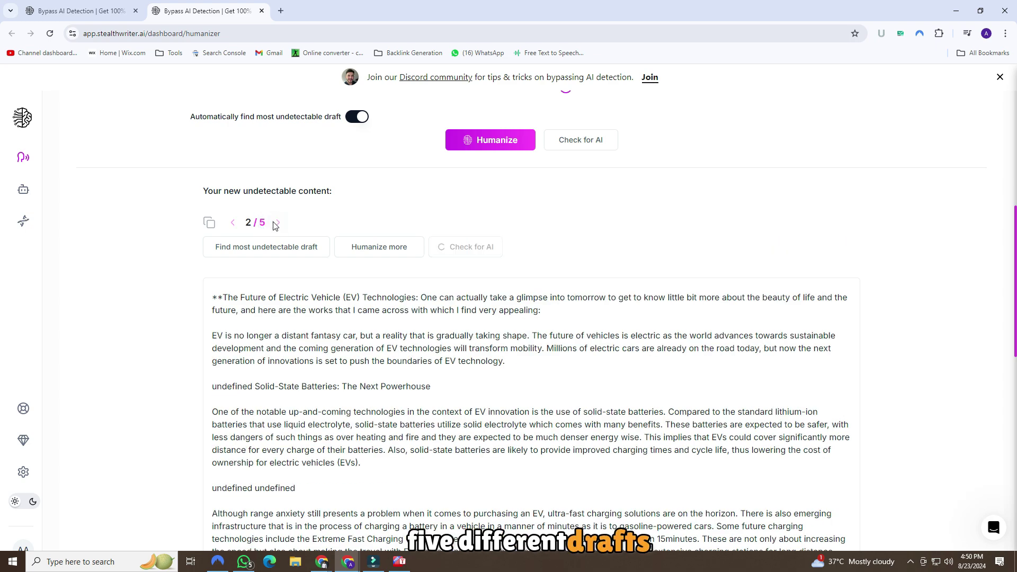
pyautogui.click(275, 223)
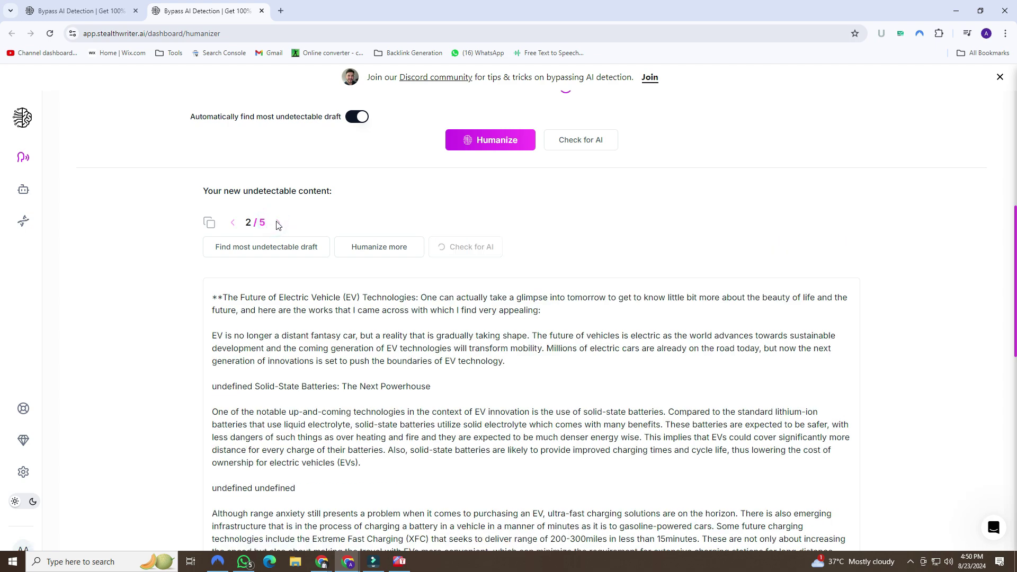
pyautogui.click(276, 225)
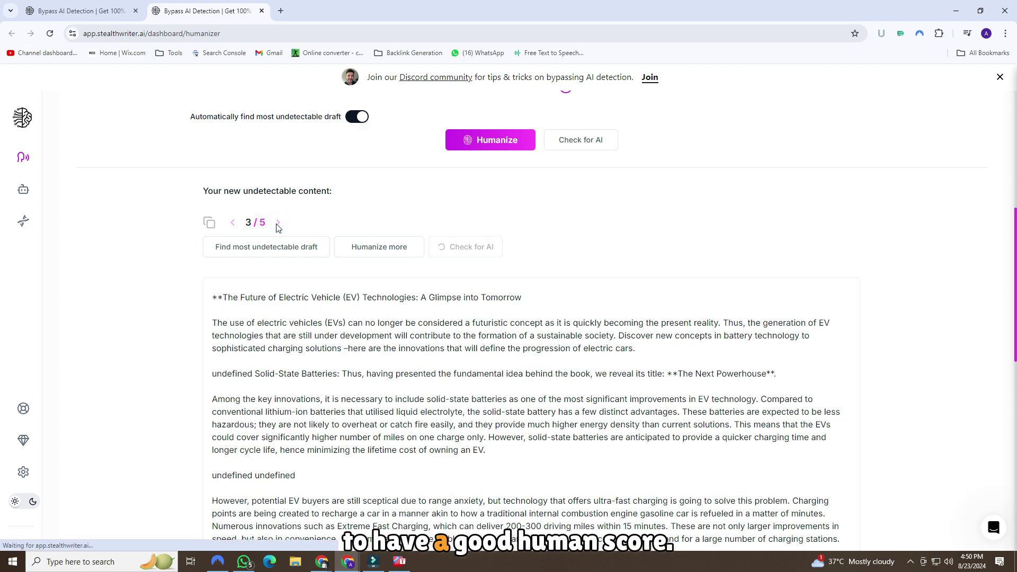
pyautogui.click(280, 224)
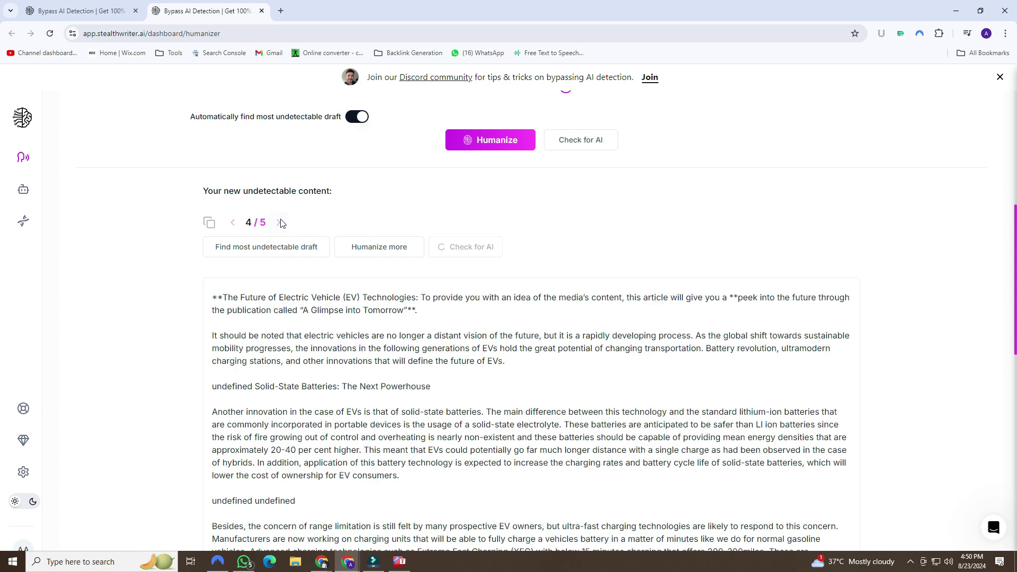
pyautogui.click(281, 223)
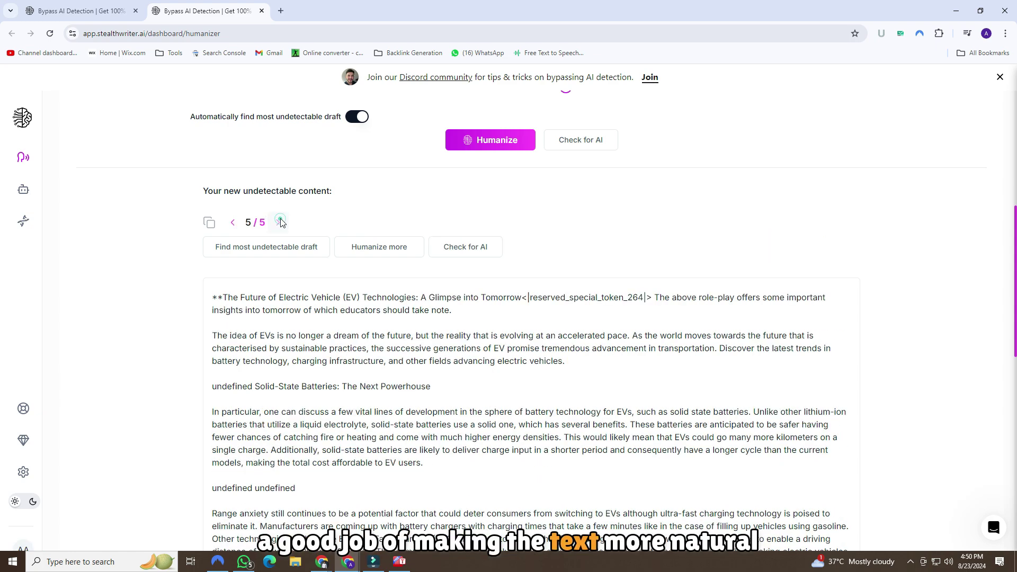
pyautogui.doubleClick(233, 222)
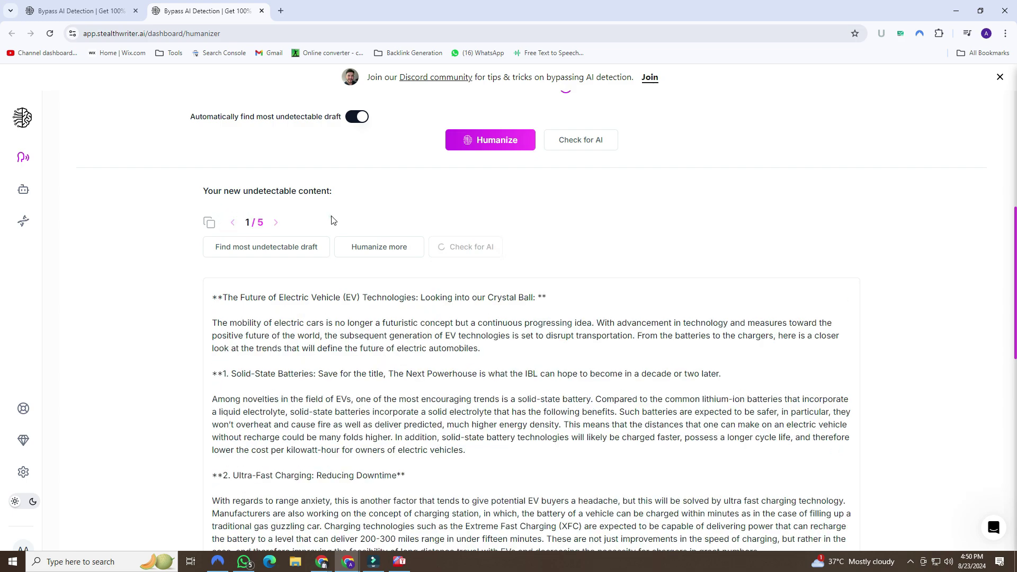
pyautogui.scroll(-2, 413, 302)
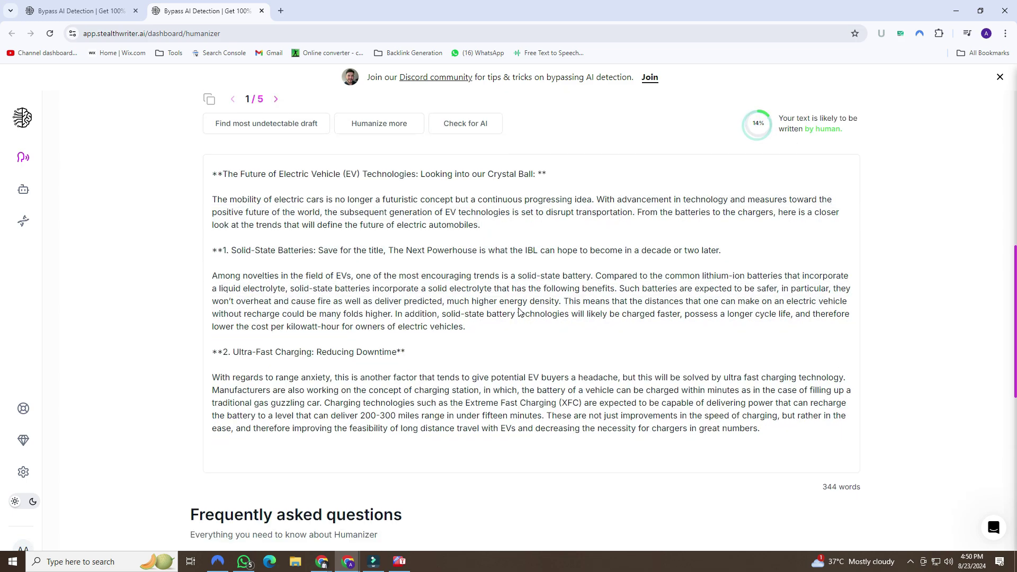
pyautogui.scroll(2, 267, 288)
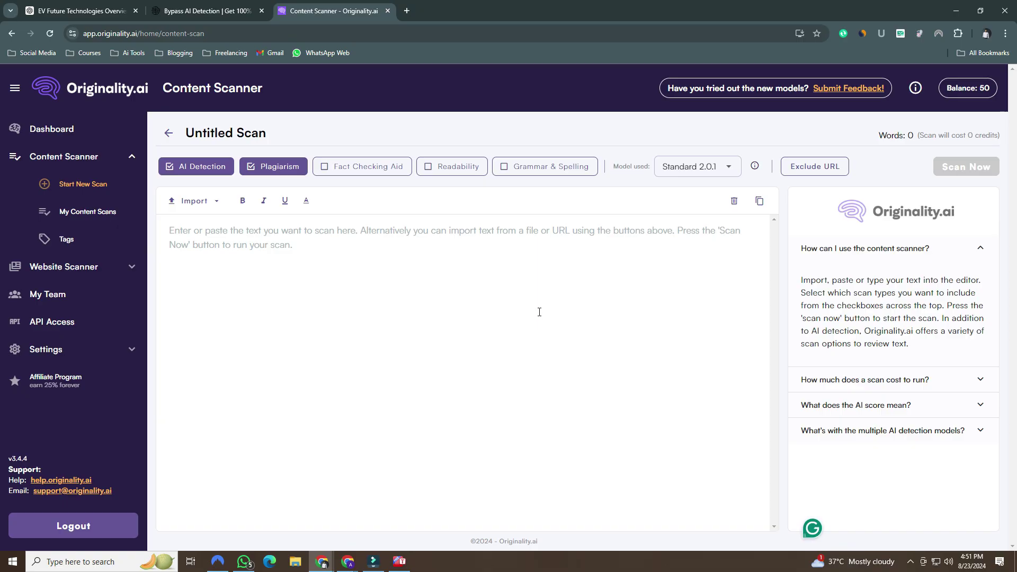
# Scan the 344-word StealthWriter draft in Originality.ai, which rates it Likely Original.
pyautogui.hotkey('ctrl', 'v')
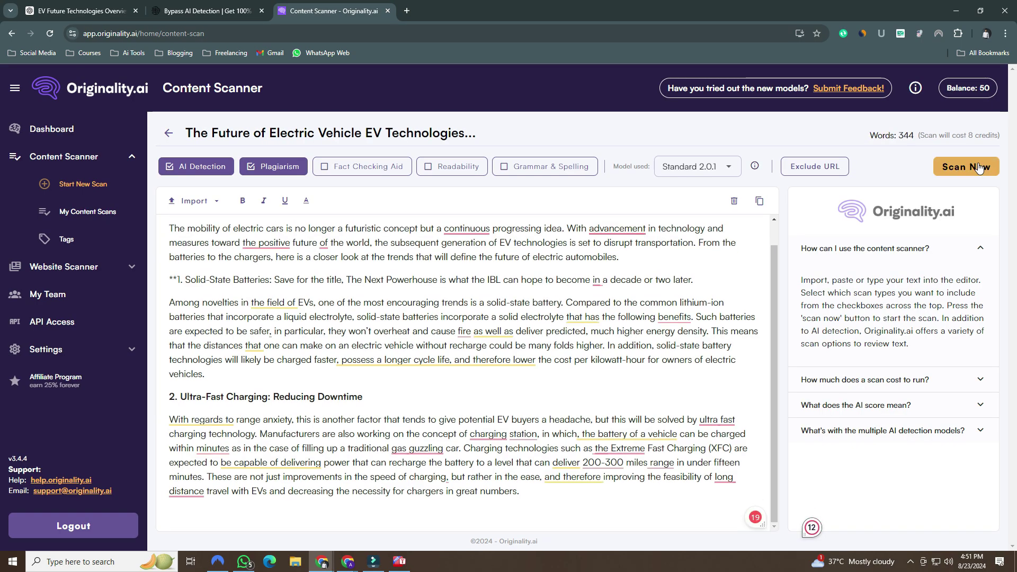
pyautogui.click(980, 168)
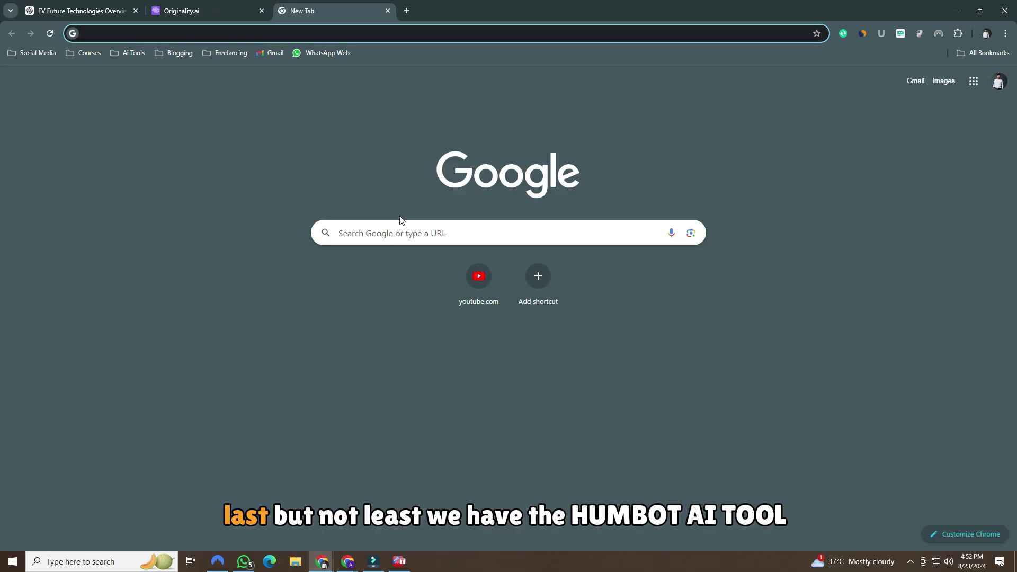
# Search Google for 'humbot ai' and open the Undetectable AI sitelink.
pyautogui.click(404, 229)
pyautogui.write('humbot a')
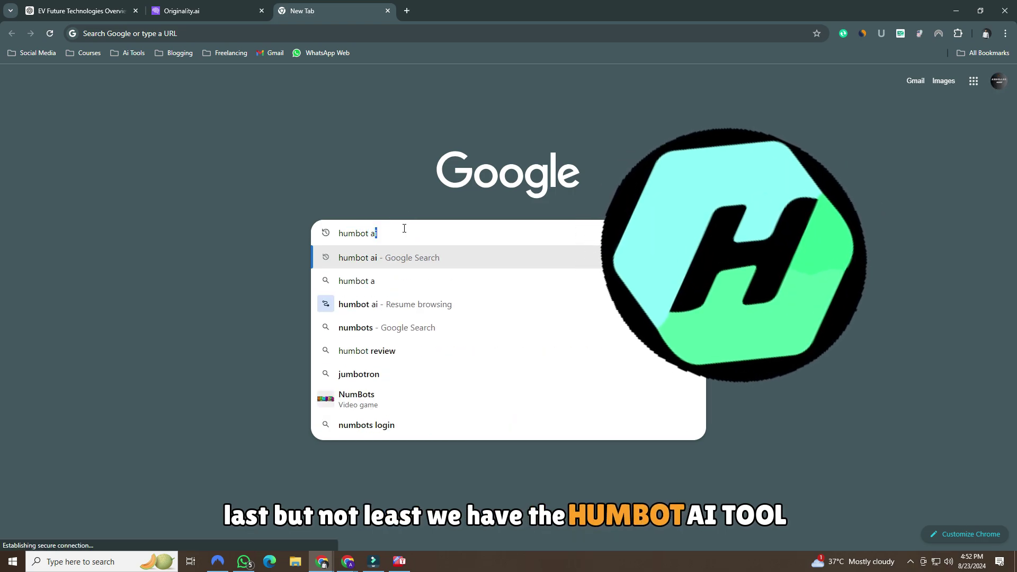
pyautogui.press('Return')
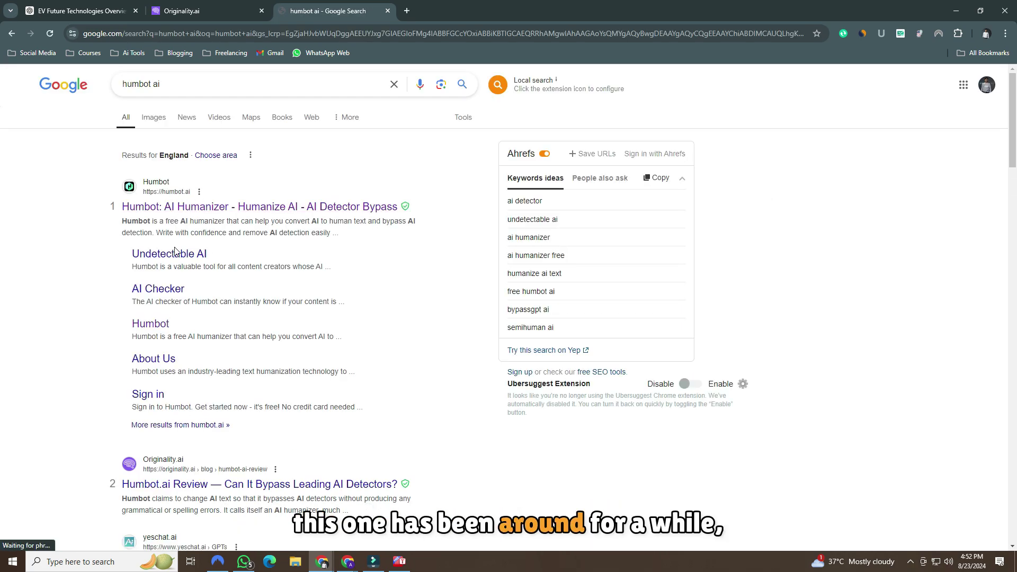
pyautogui.click(178, 258)
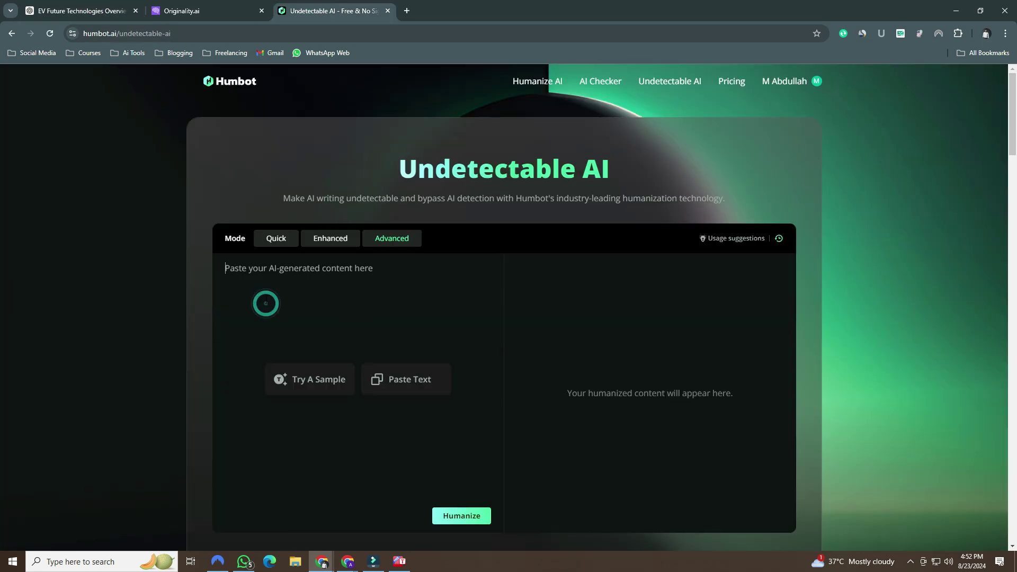
# Humanize the pasted EV article into 399 words and highlight the human-written verdict.
pyautogui.hotkey('ctrl', 'v')
pyautogui.click(461, 516)
pyautogui.scroll(-1, 438, 484)
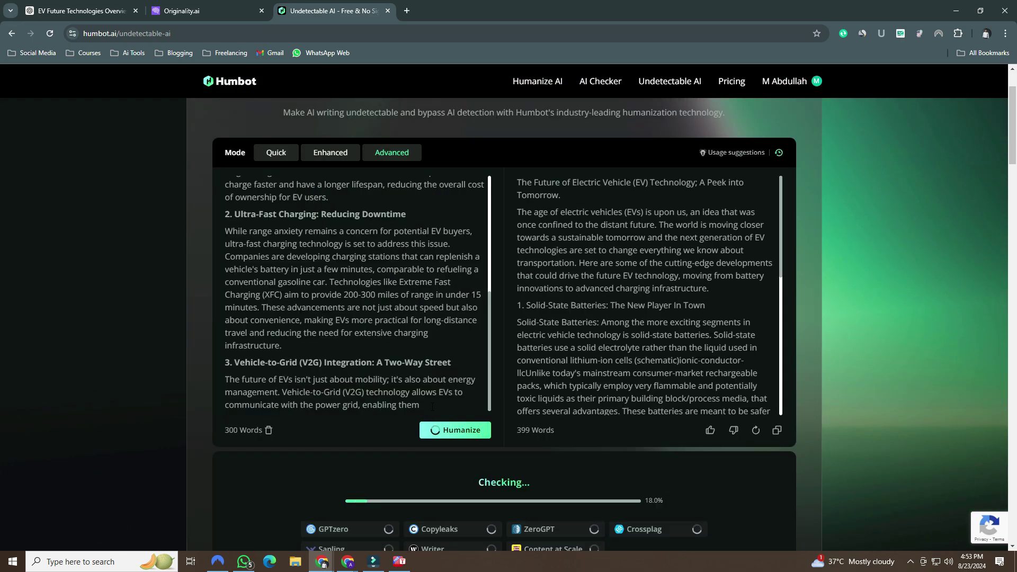
pyautogui.scroll(1, 787, 395)
pyautogui.scroll(-2, 787, 395)
pyautogui.scroll(-2, 788, 395)
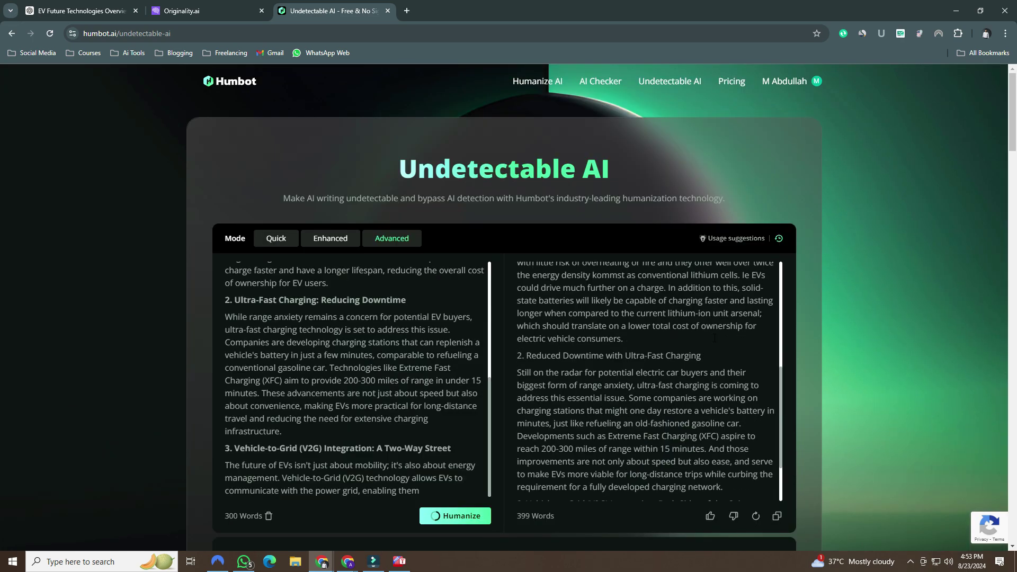
pyautogui.scroll(-2, 788, 396)
pyautogui.scroll(-2, 788, 398)
pyautogui.scroll(-1, 792, 396)
pyautogui.scroll(1, 784, 393)
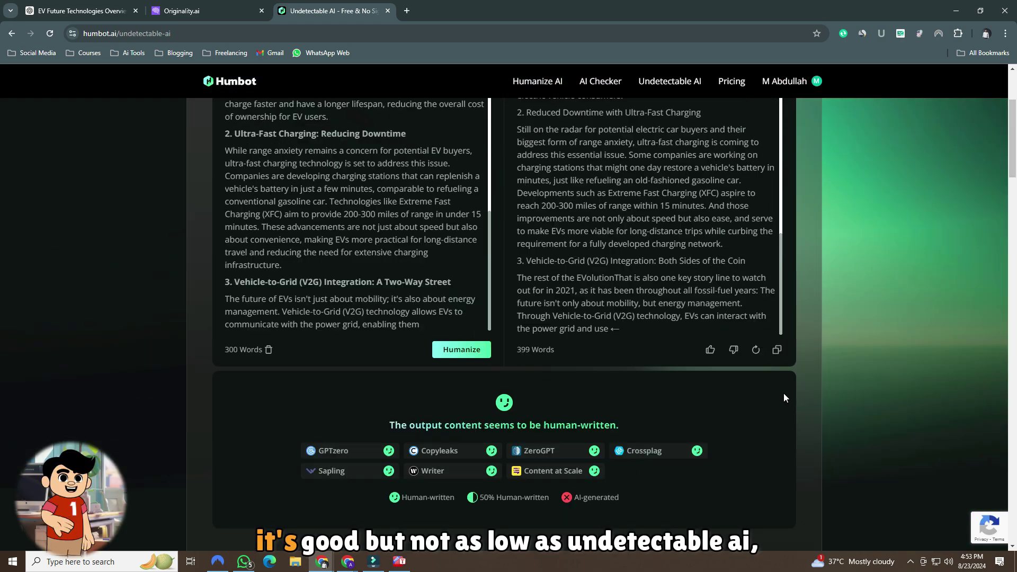
pyautogui.scroll(1, 784, 393)
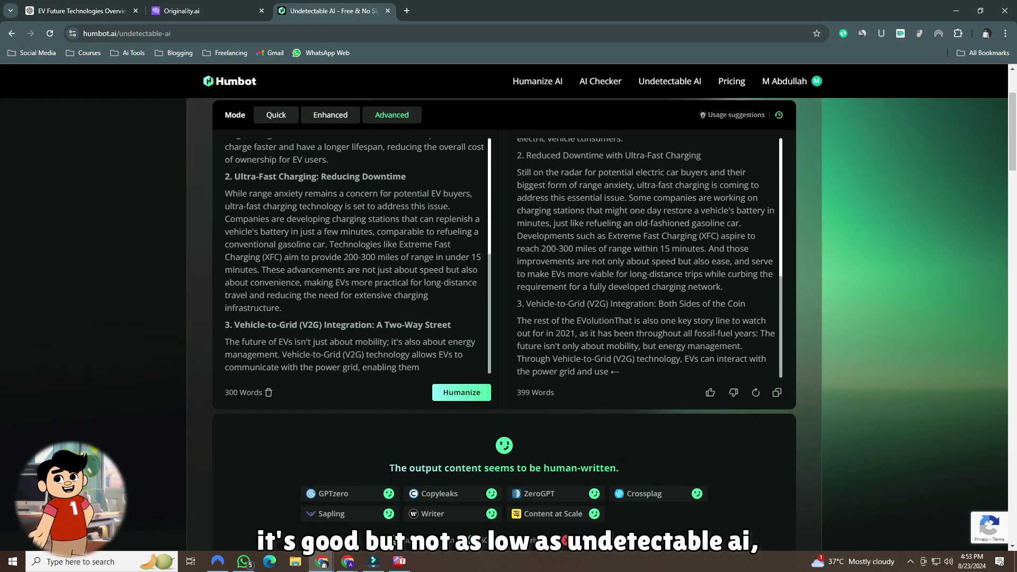
pyautogui.moveTo(389, 468); pyautogui.dragTo(500, 469)
pyautogui.moveTo(602, 469); pyautogui.dragTo(622, 470)
pyautogui.click(641, 461)
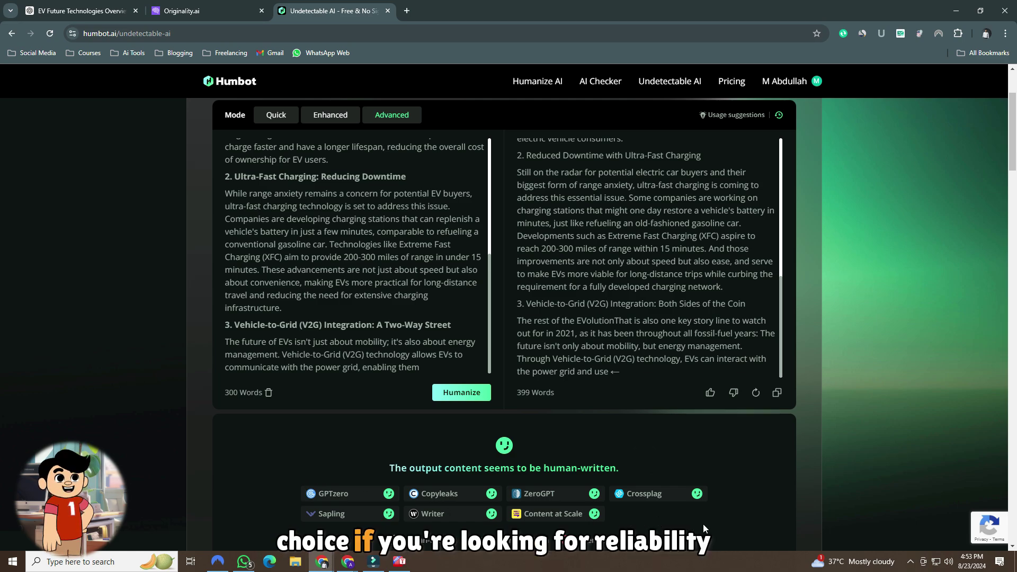
pyautogui.scroll(-2, 697, 519)
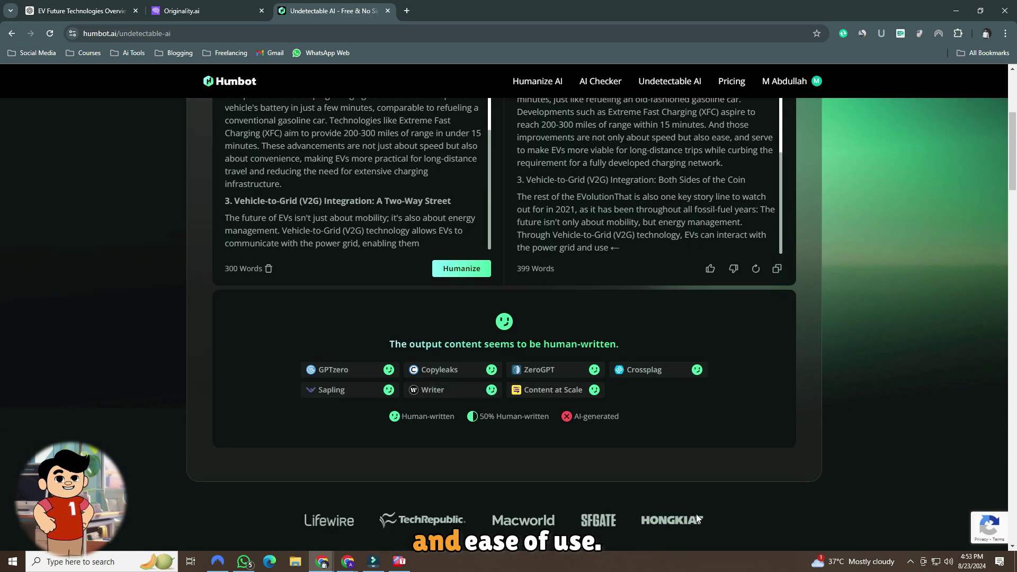